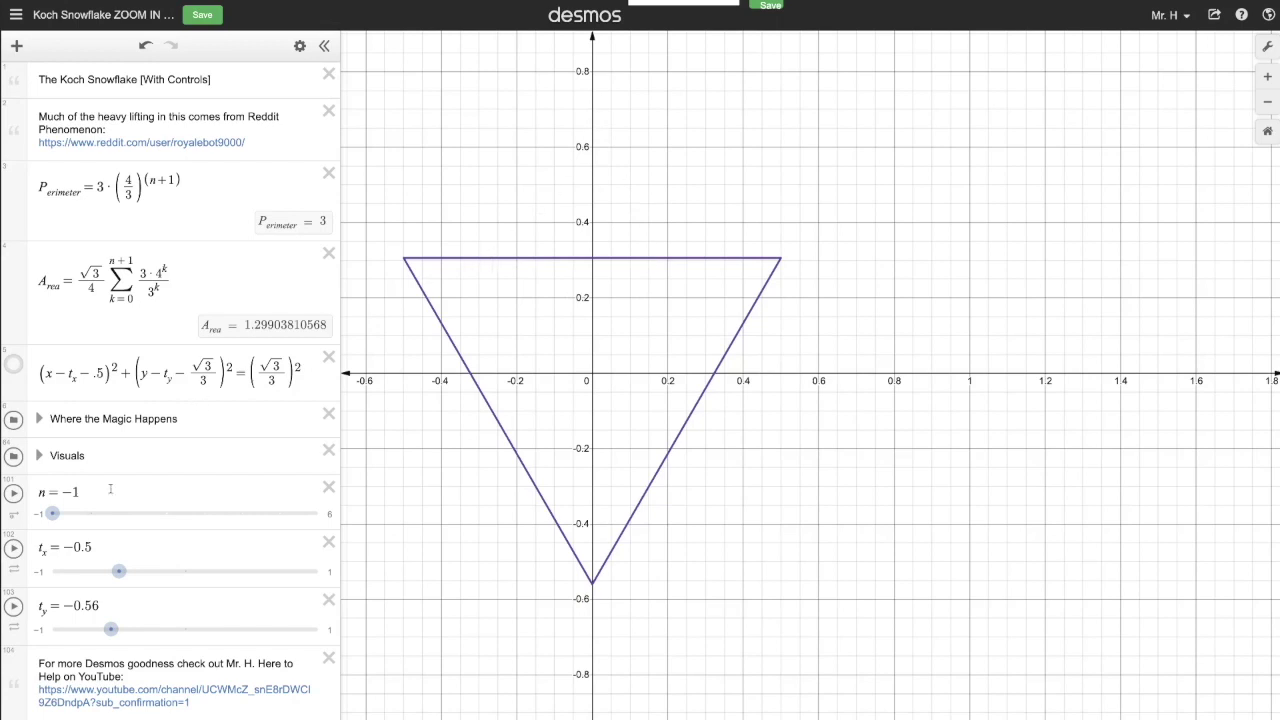
Increase the Koch snowflake's iteration value n to 3, comparing the stages at n = 0, 1 and 2 on the way
{"action": "left_click", "coordinate": [90, 514]}
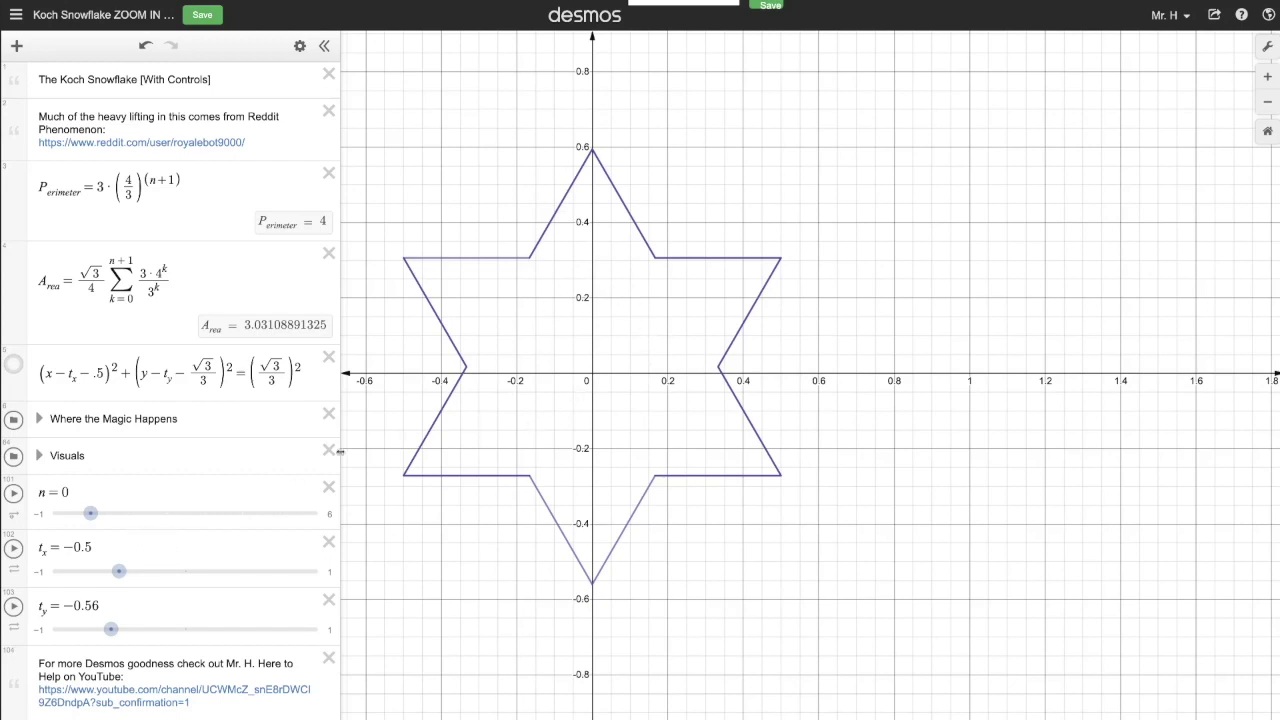
{"action": "left_click", "coordinate": [127, 516]}
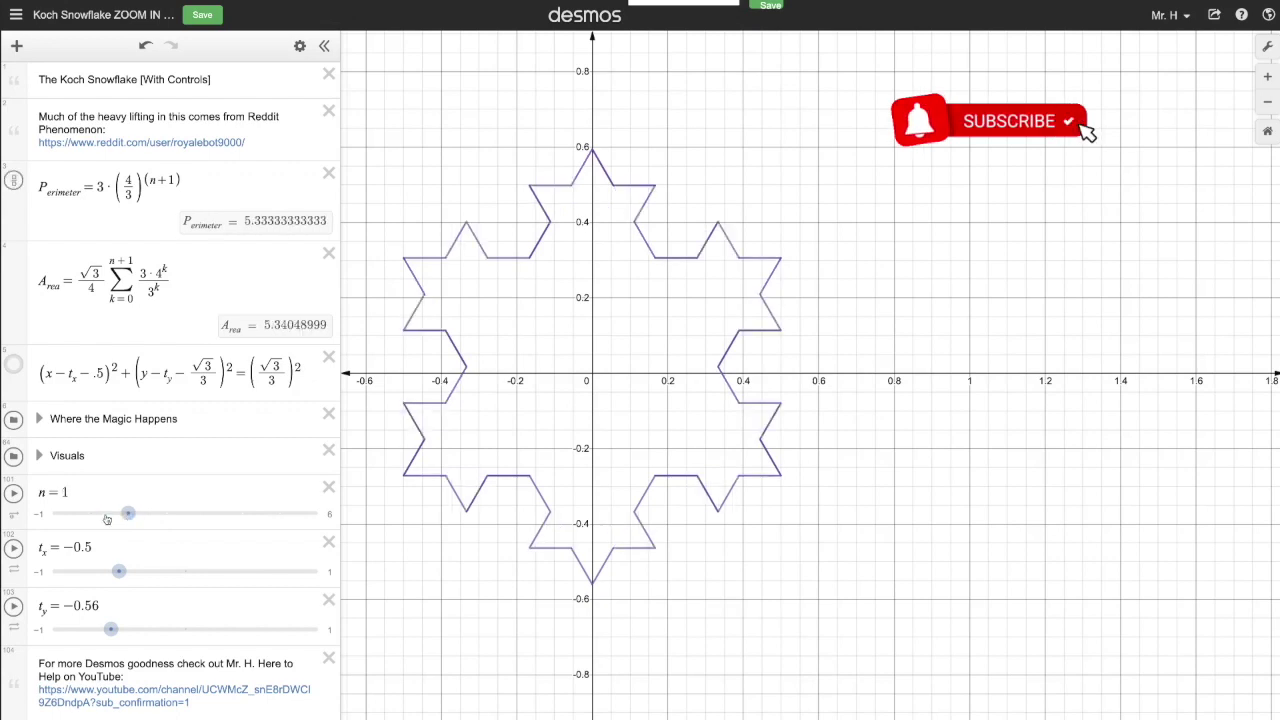
{"action": "left_click", "coordinate": [94, 517]}
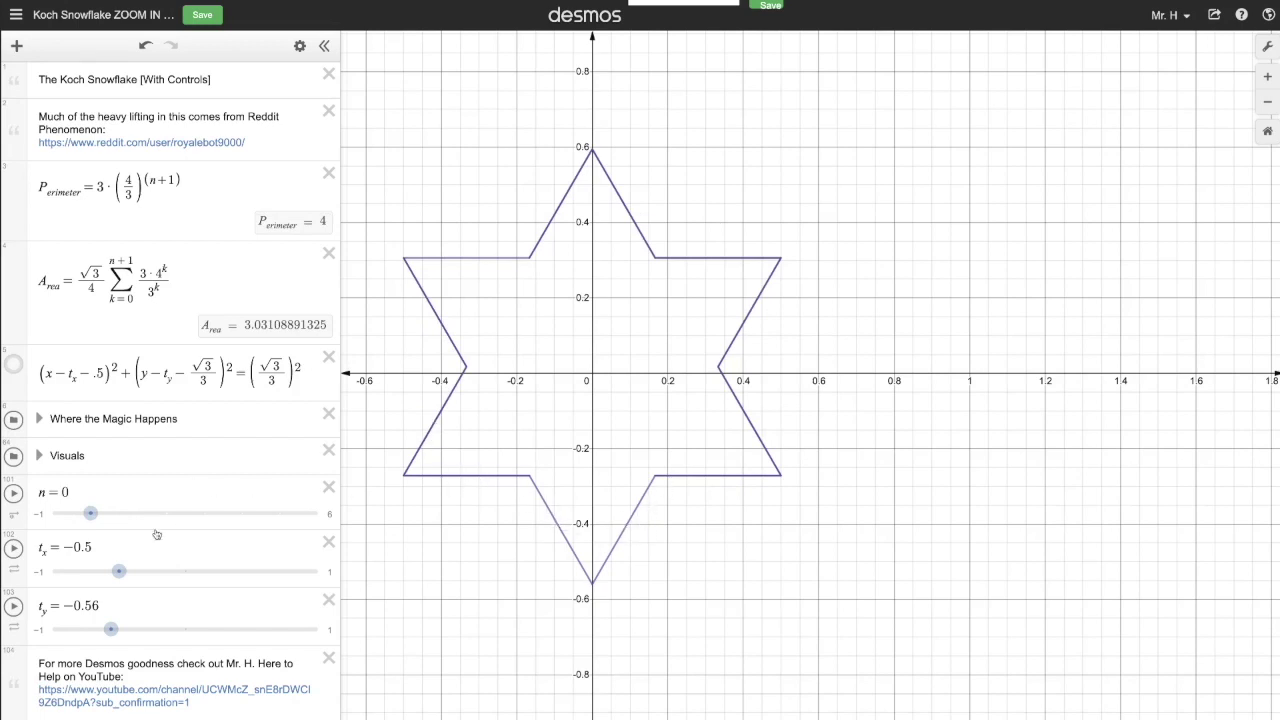
{"action": "left_click", "coordinate": [128, 513]}
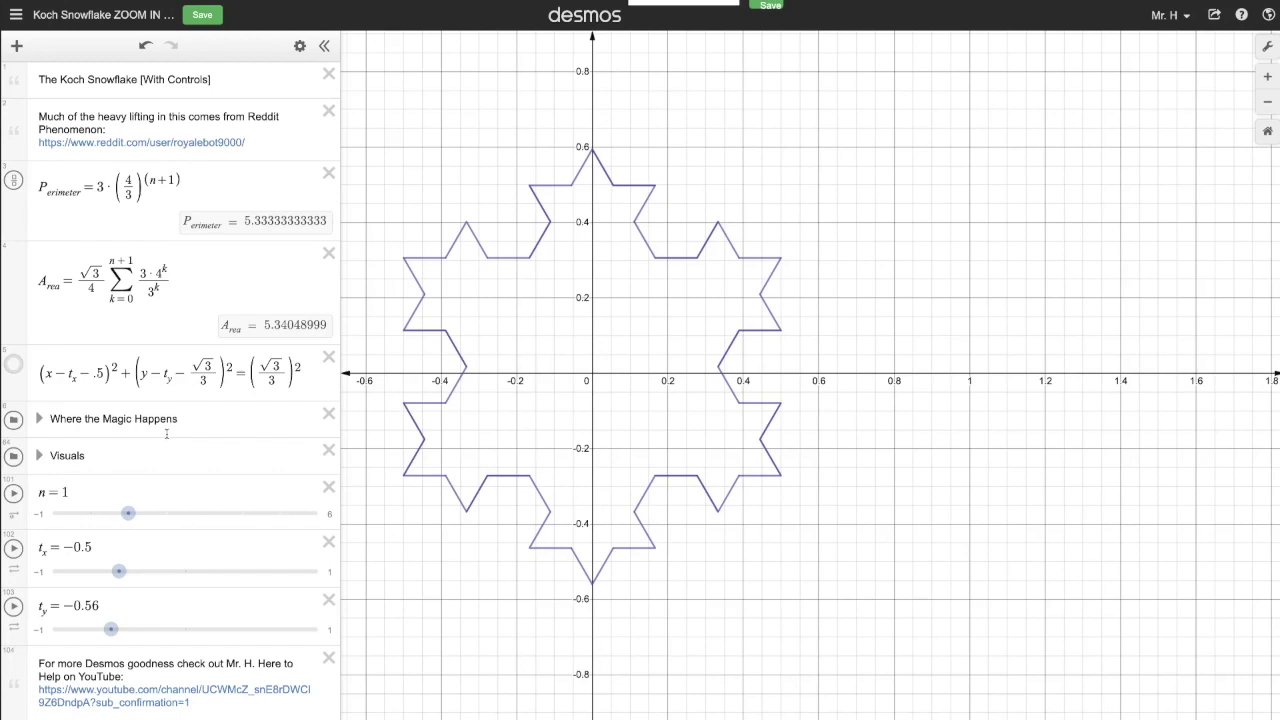
{"action": "left_click", "coordinate": [166, 514]}
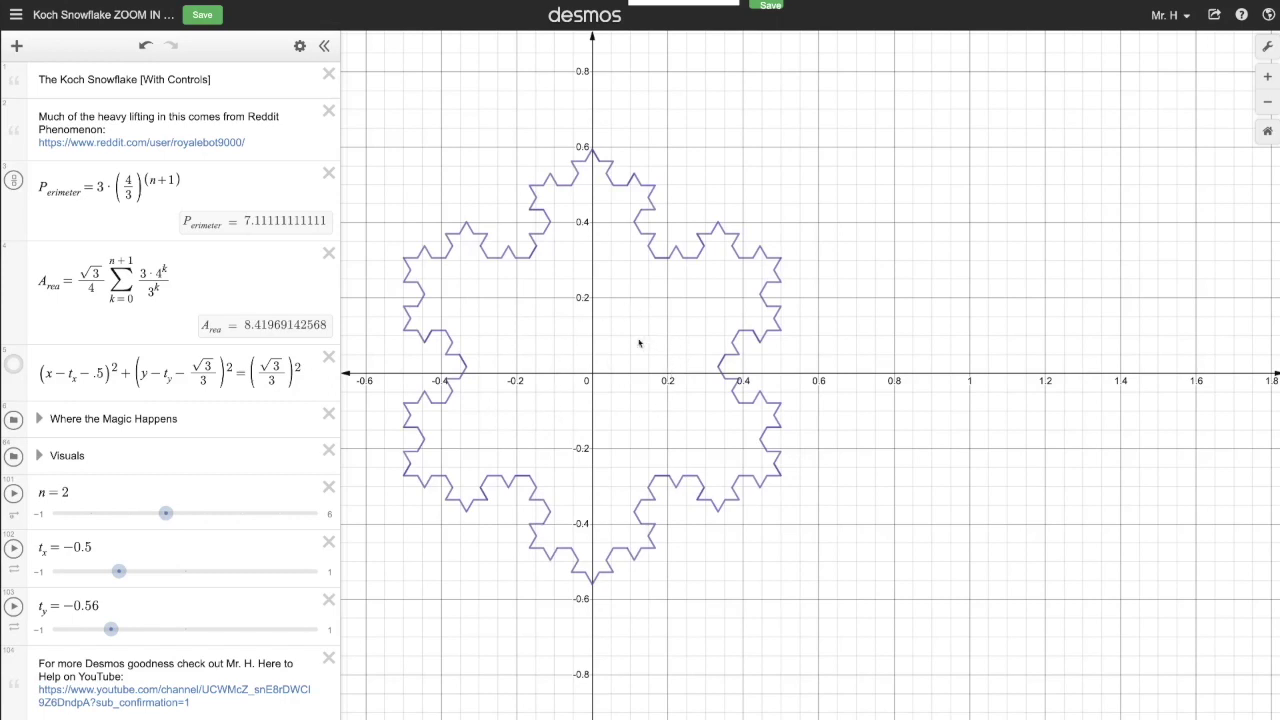
{"action": "left_click", "coordinate": [206, 514]}
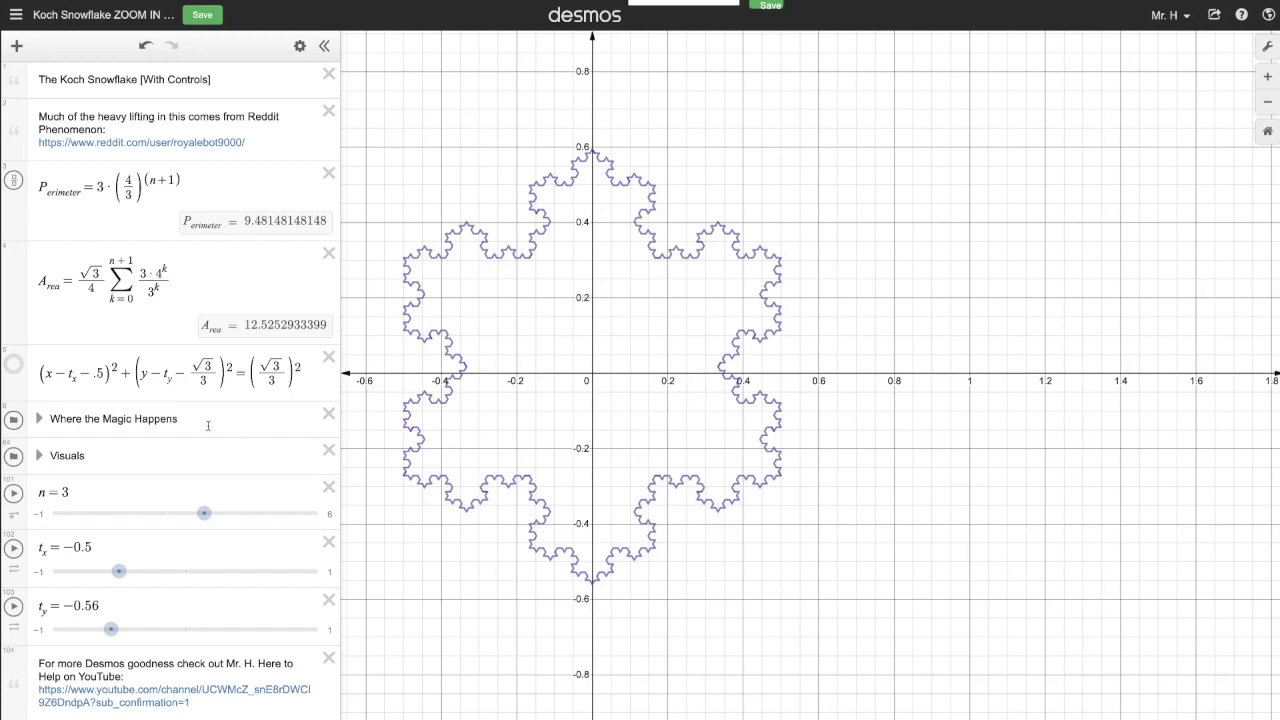
Show the circle circumscribing the snowflake and change its colour to black
{"action": "left_click", "coordinate": [14, 366]}
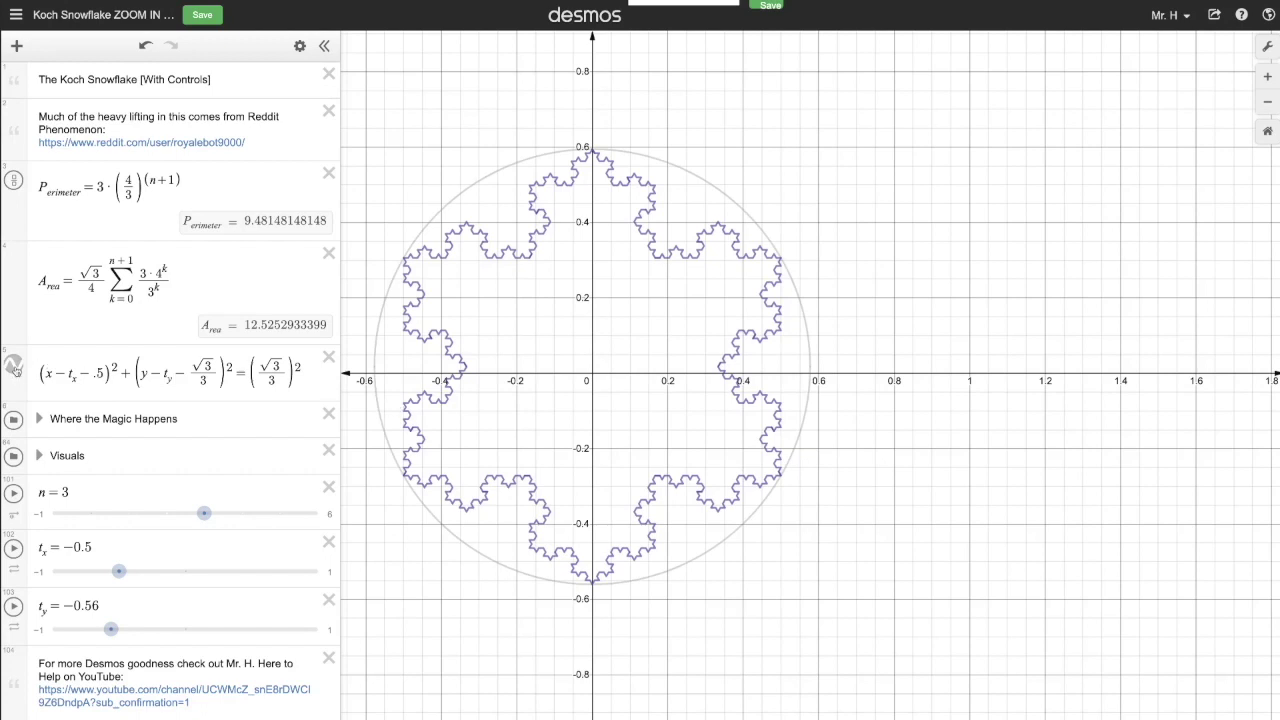
{"action": "left_click", "coordinate": [14, 368]}
{"action": "left_click", "coordinate": [169, 386]}
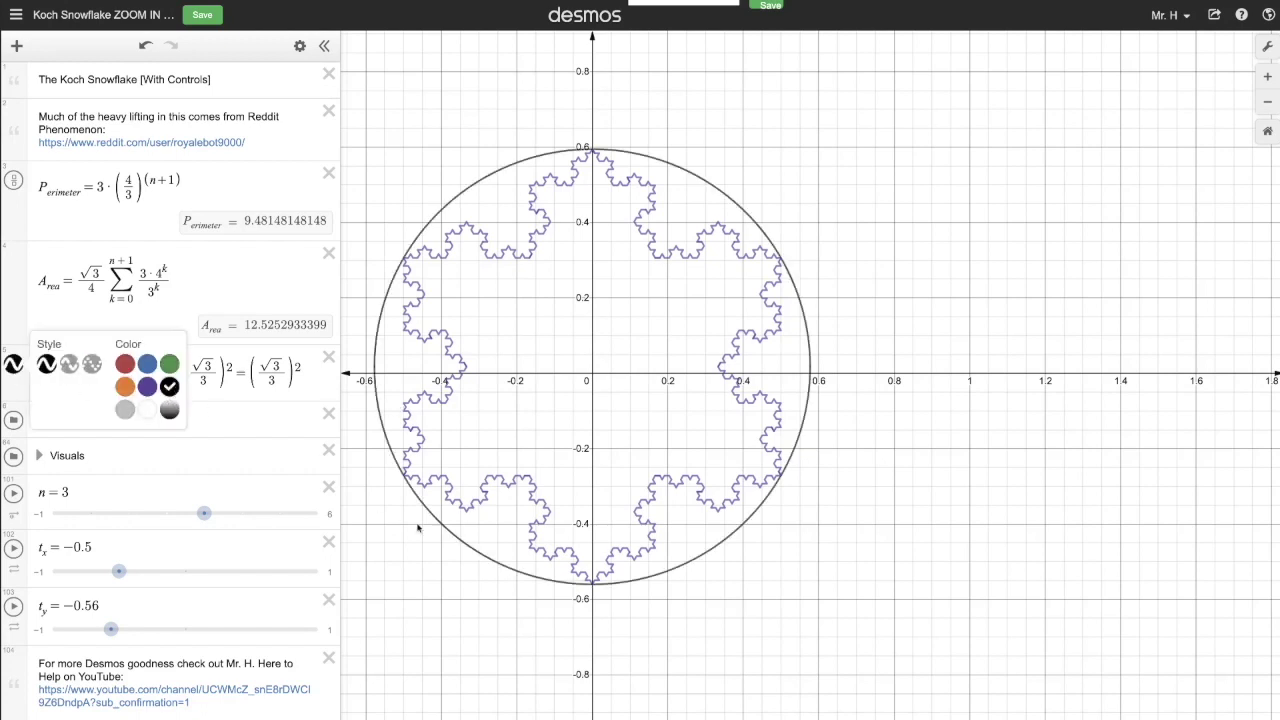
{"action": "left_click", "coordinate": [448, 593]}
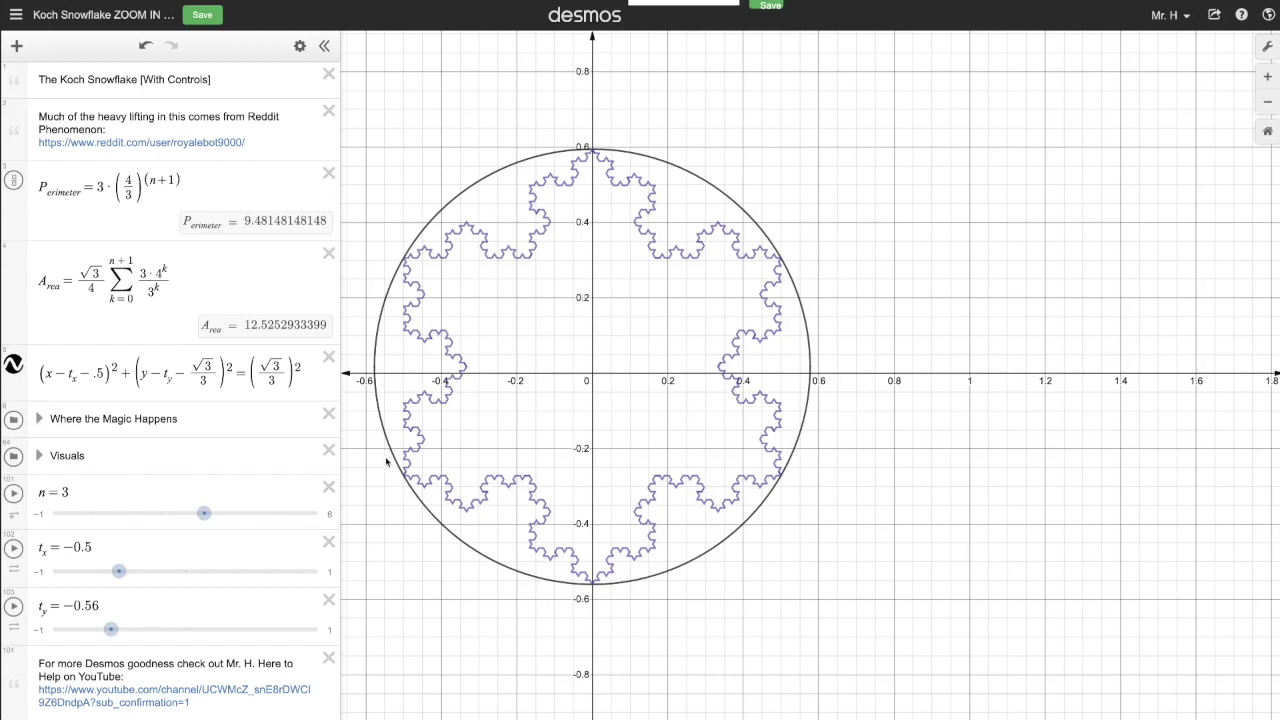
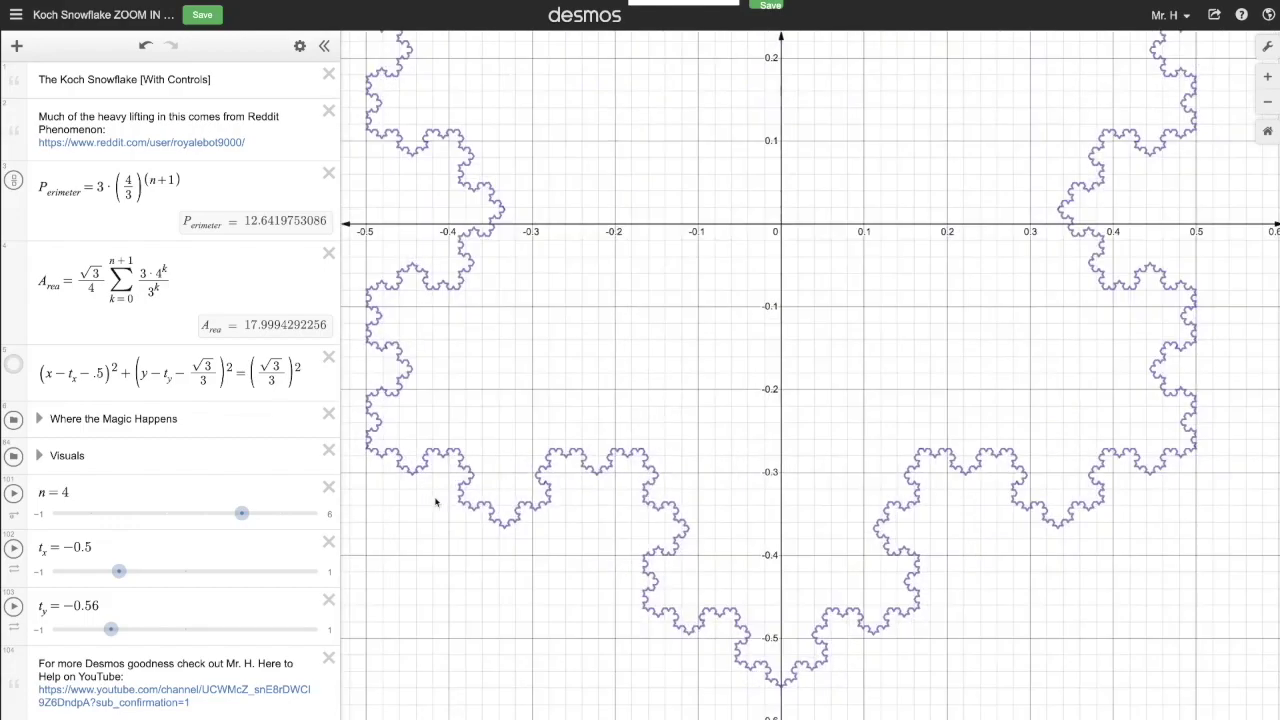
Raise the iteration value n to 5 and on to 6 with the snowflake's lower-left edge magnified
{"action": "scroll", "coordinate": [435, 502], "scroll_direction": "up", "scroll_amount": 3}
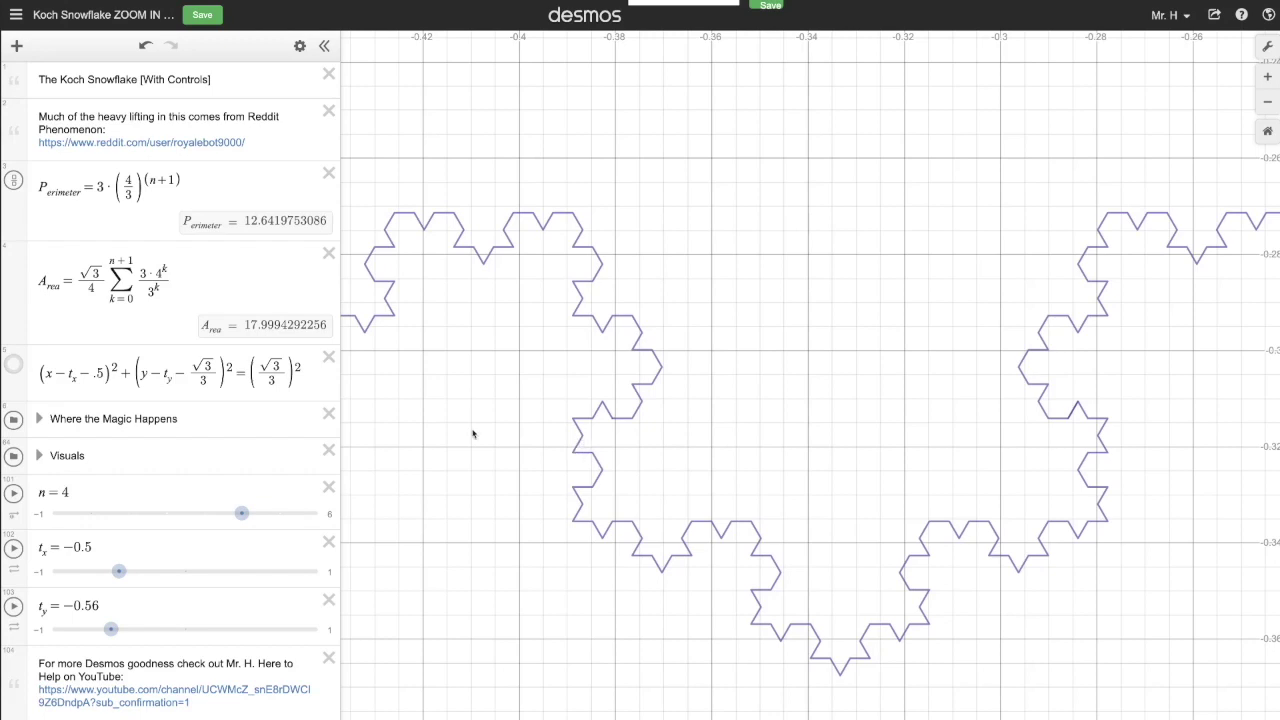
{"action": "left_click", "coordinate": [280, 514]}
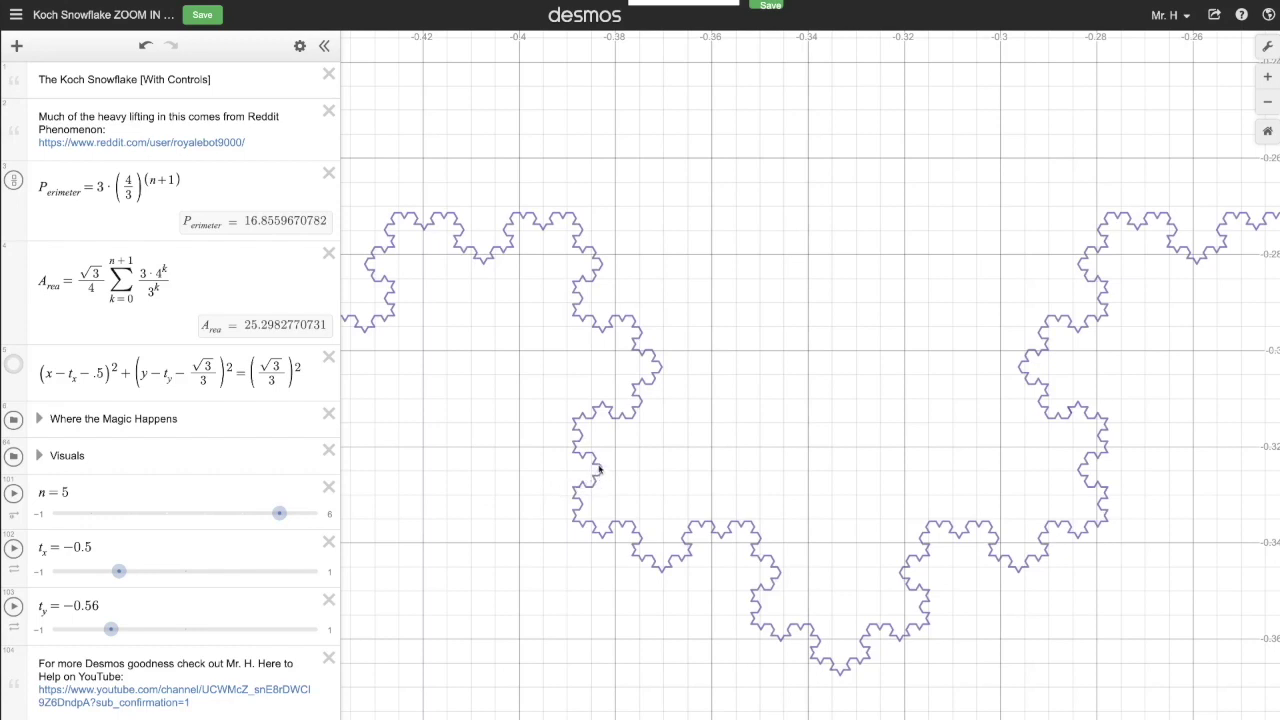
{"action": "left_click", "coordinate": [317, 515]}
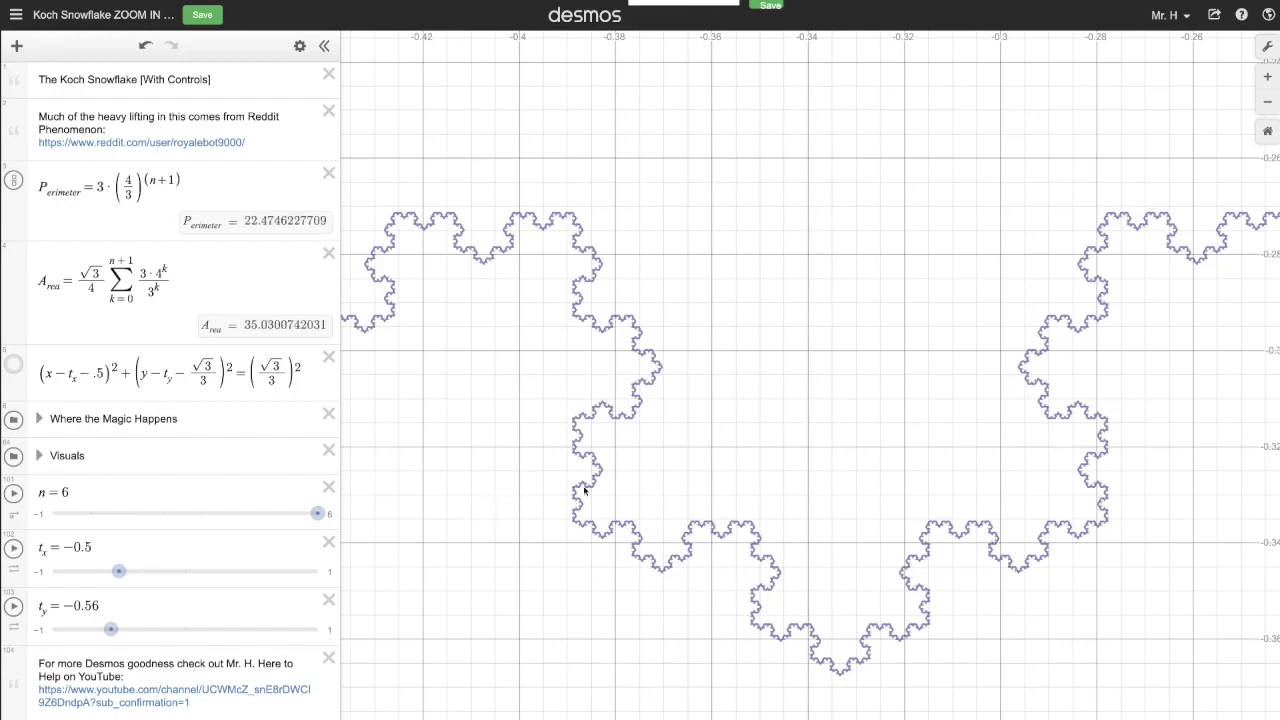
Examine the individual line segments of the n = 6 curve around x = -0.39, y = -0.33, and return to the whole snowflake
{"action": "scroll", "coordinate": [583, 517], "scroll_direction": "up", "scroll_amount": 5}
{"action": "scroll", "coordinate": [583, 517], "scroll_direction": "up", "scroll_amount": 5}
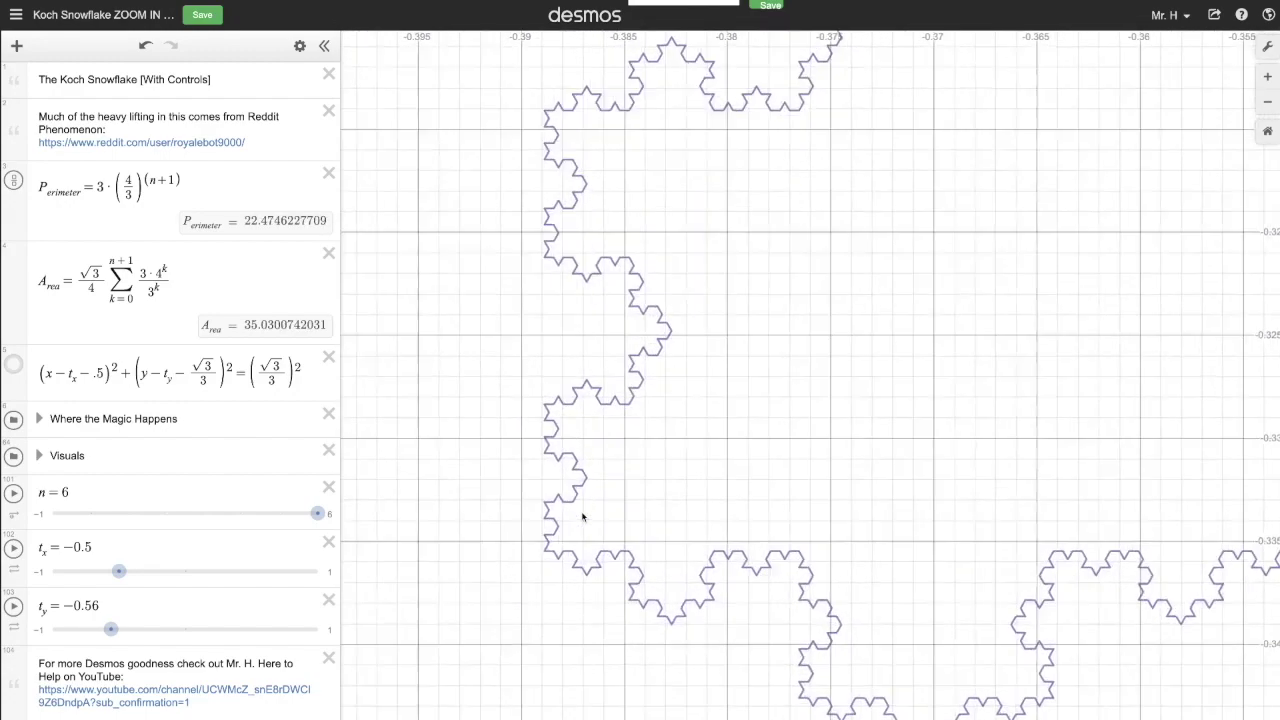
{"action": "left_click_drag", "start_coordinate": [583, 517], "coordinate": [635, 507]}
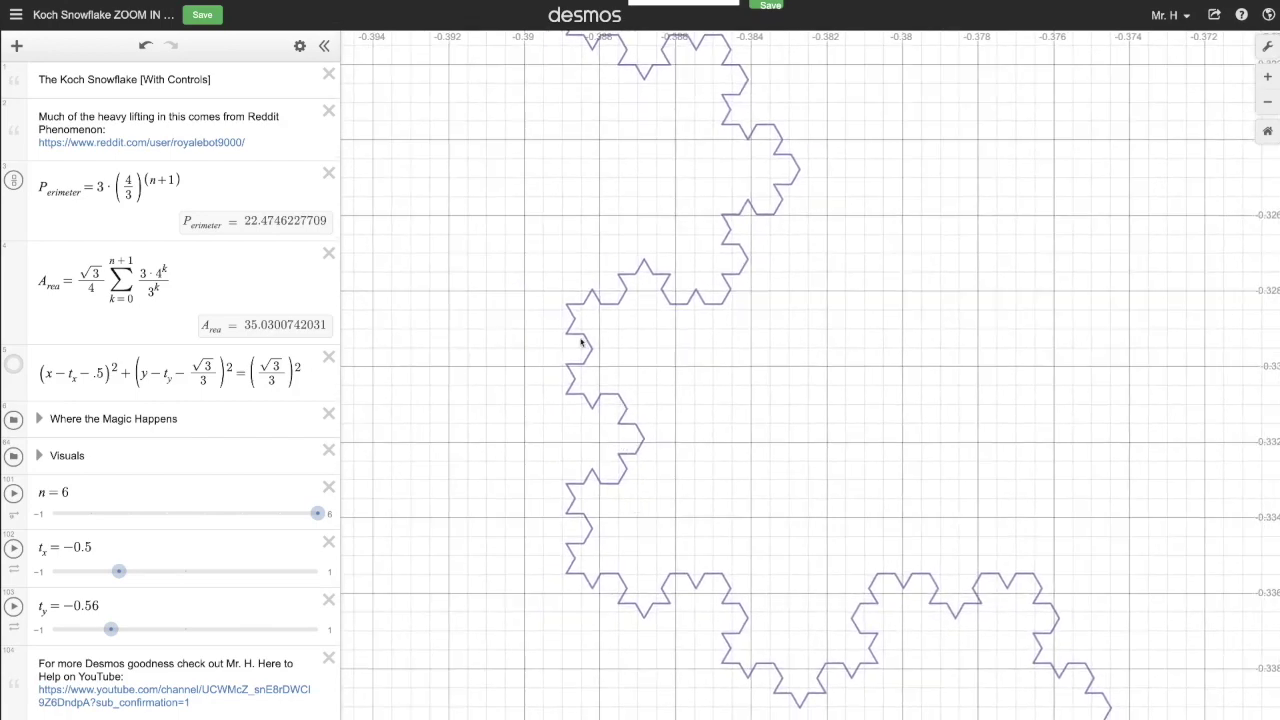
{"action": "scroll", "coordinate": [677, 410], "scroll_direction": "down", "scroll_amount": 5}
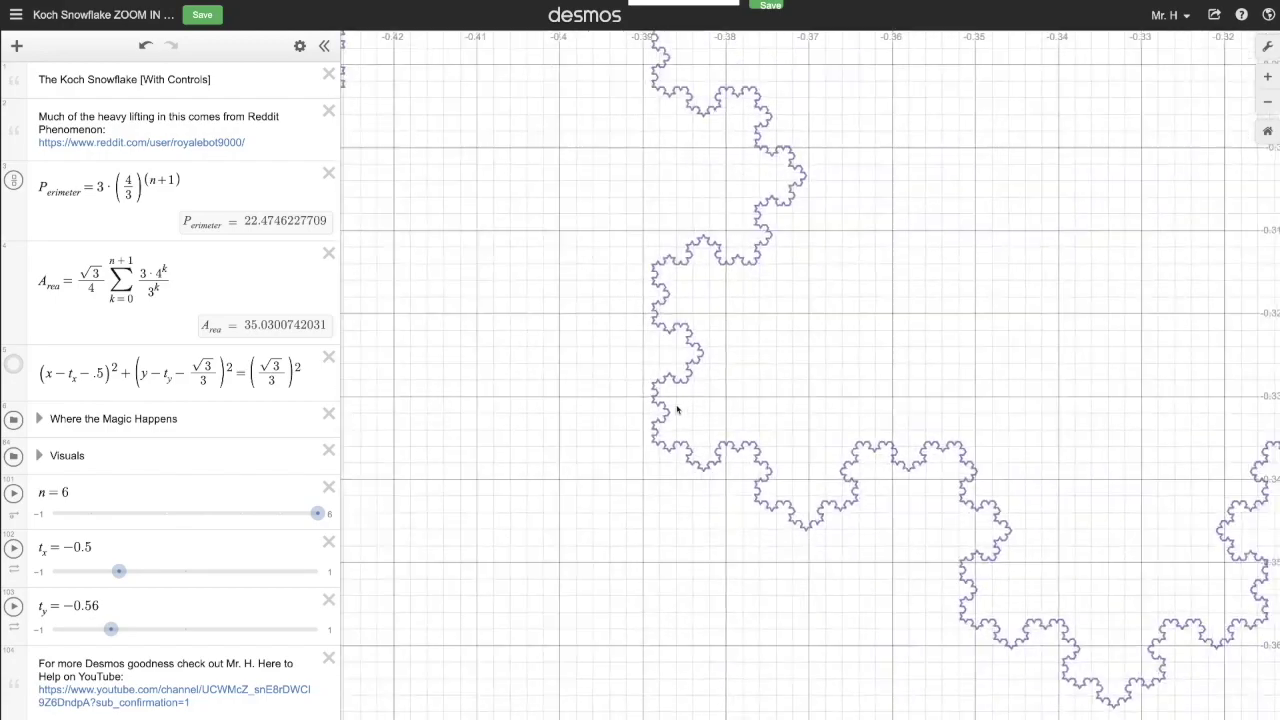
{"action": "scroll", "coordinate": [677, 410], "scroll_direction": "down", "scroll_amount": 10}
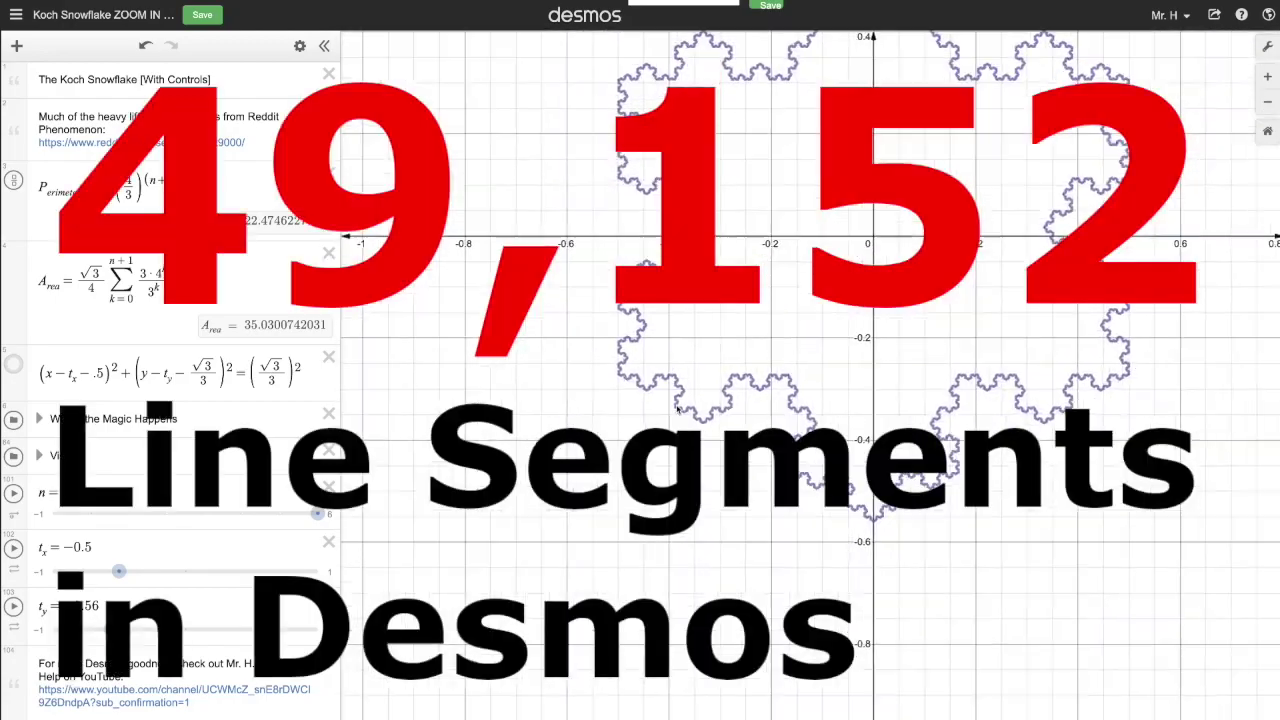
{"action": "left_click_drag", "start_coordinate": [889, 363], "coordinate": [669, 511]}
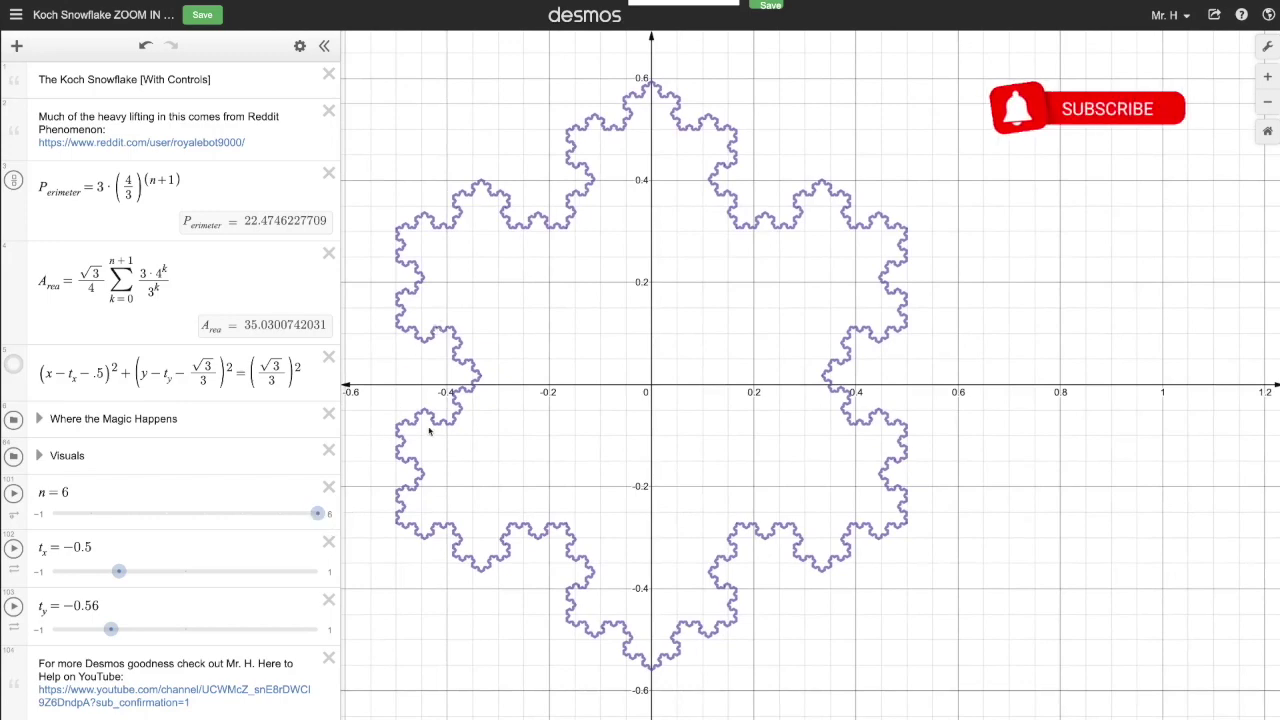
Examine the snowflake's left edge just below the x-axis at several magnifications, comparing its detail with the whole curve
{"action": "scroll", "coordinate": [430, 432], "scroll_direction": "up", "scroll_amount": 5}
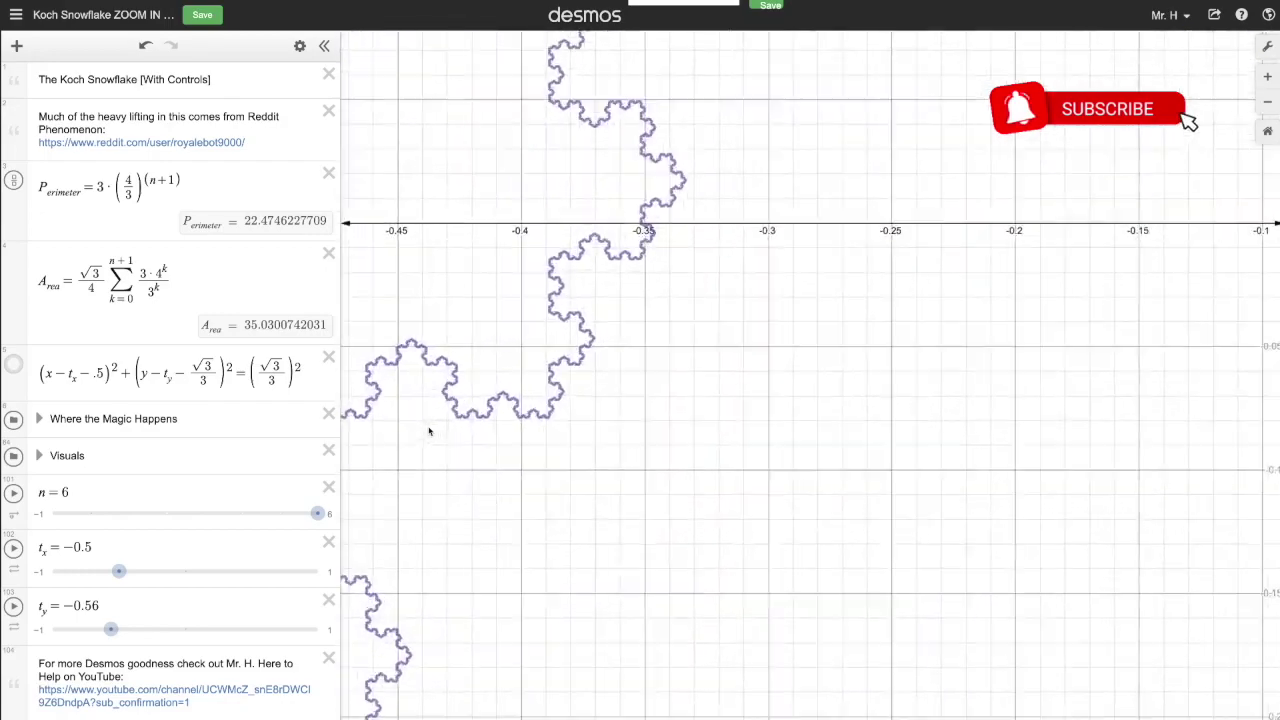
{"action": "scroll", "coordinate": [430, 432], "scroll_direction": "up", "scroll_amount": 5}
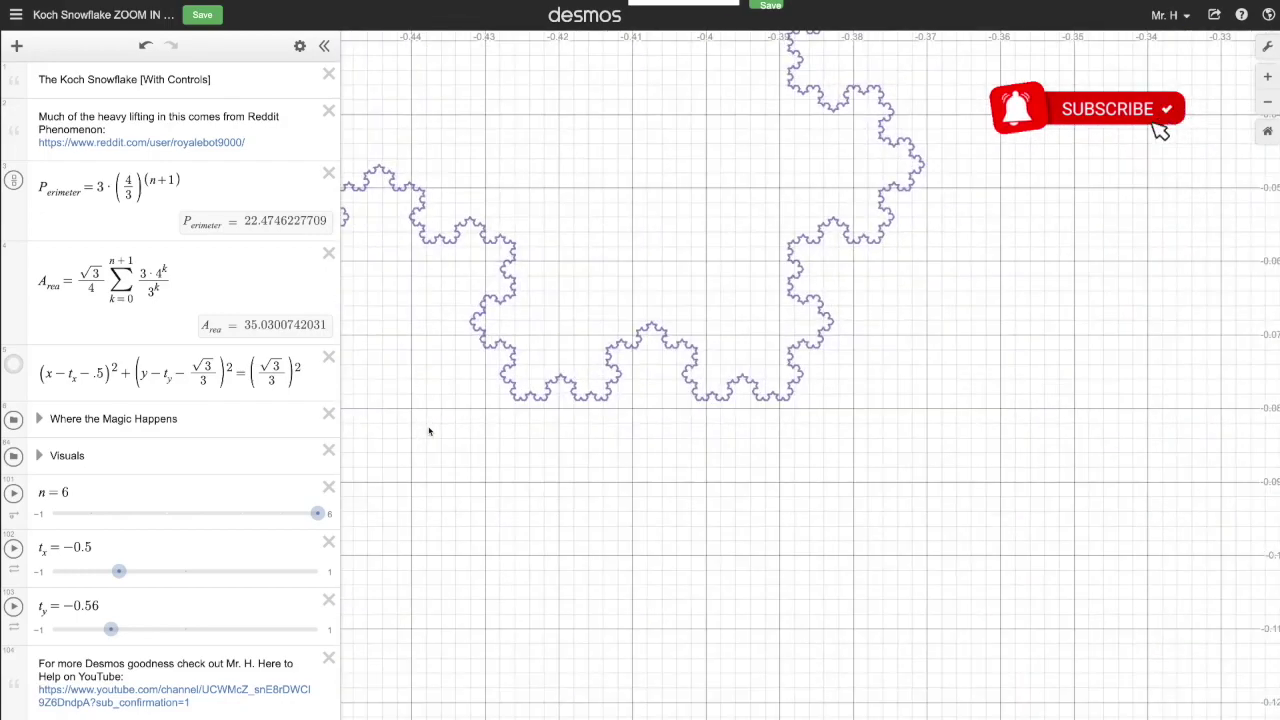
{"action": "scroll", "coordinate": [430, 432], "scroll_direction": "down", "scroll_amount": 10}
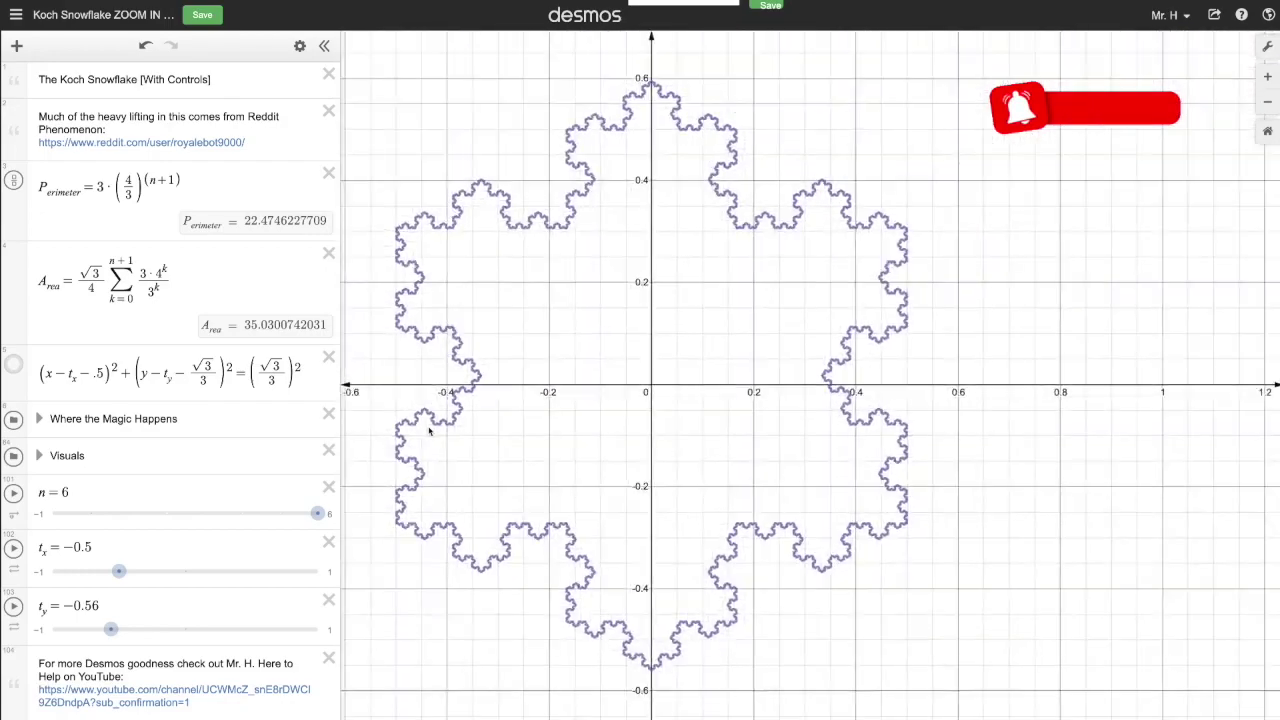
{"action": "scroll", "coordinate": [430, 432], "scroll_direction": "down", "scroll_amount": 1}
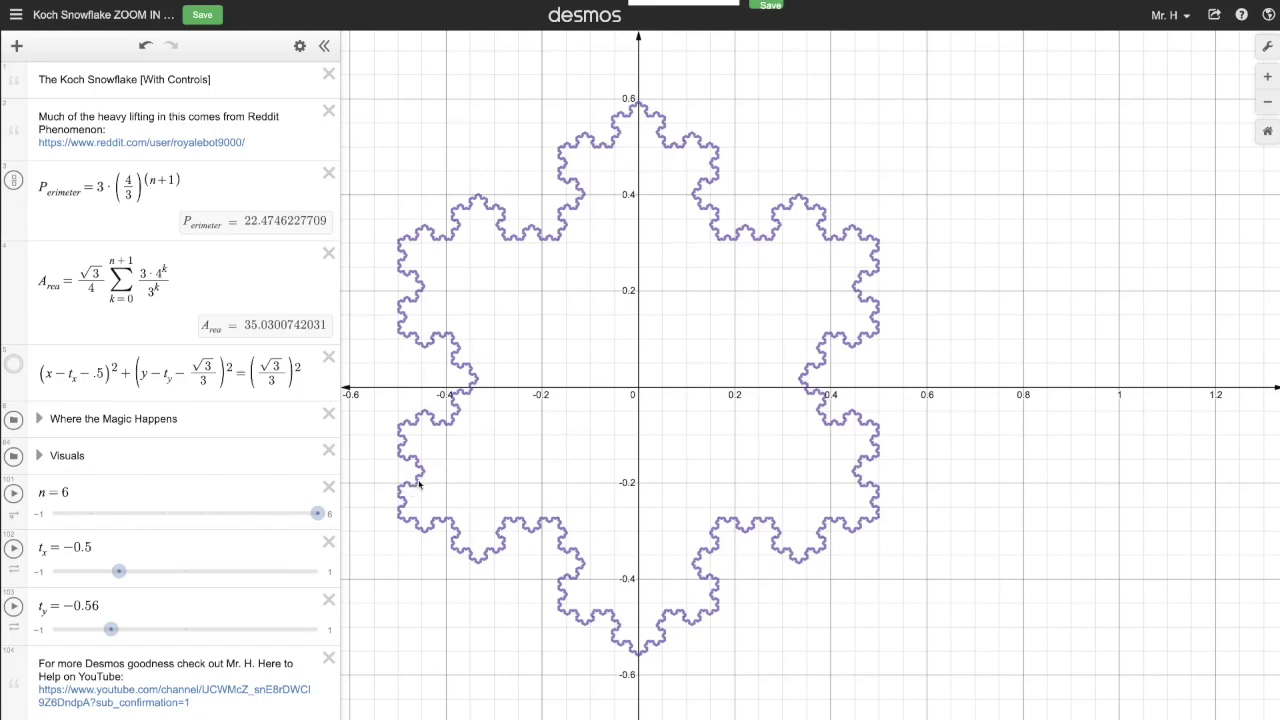
{"action": "scroll", "coordinate": [417, 484], "scroll_direction": "up", "scroll_amount": 10}
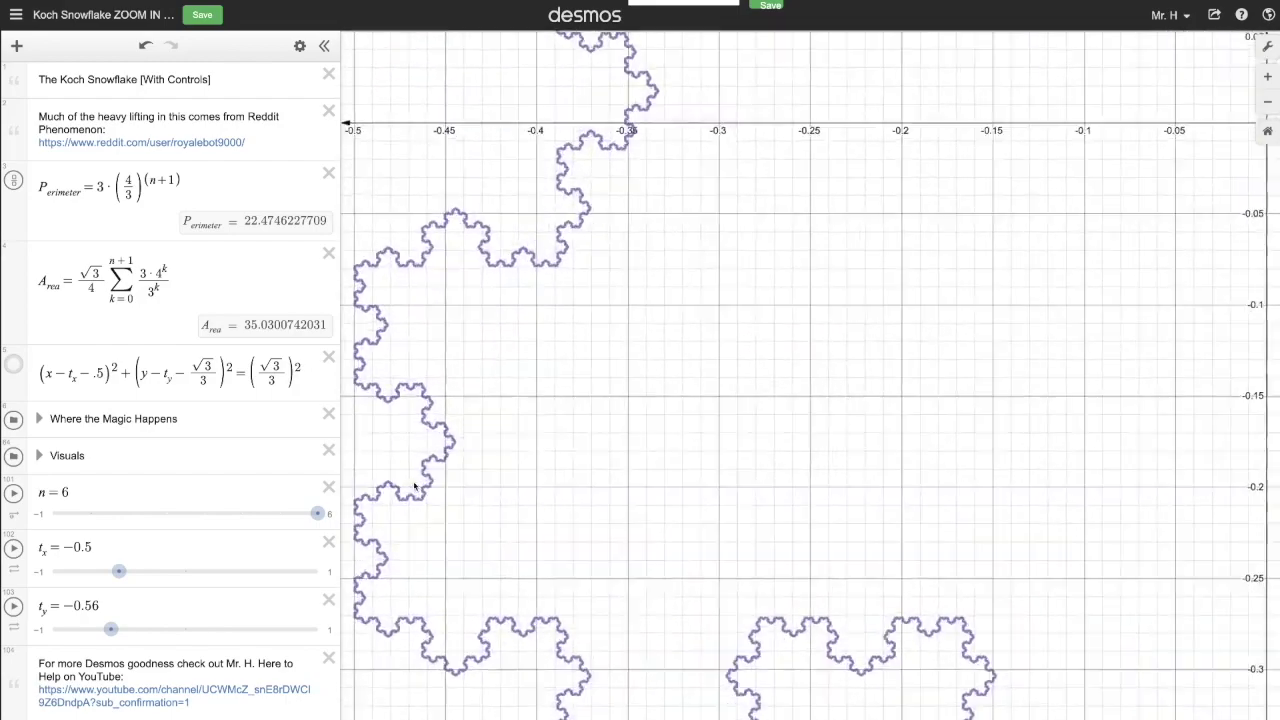
{"action": "scroll", "coordinate": [415, 486], "scroll_direction": "up", "scroll_amount": 9}
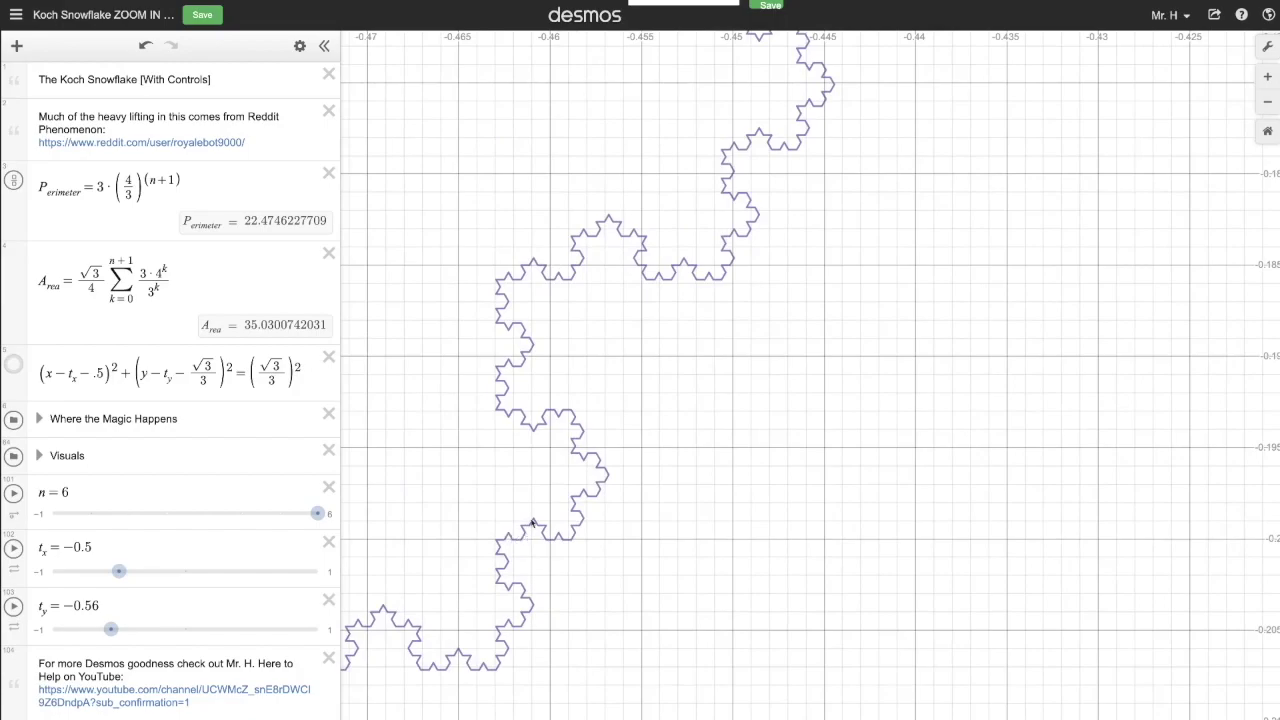
{"action": "scroll", "coordinate": [536, 533], "scroll_direction": "down", "scroll_amount": 15}
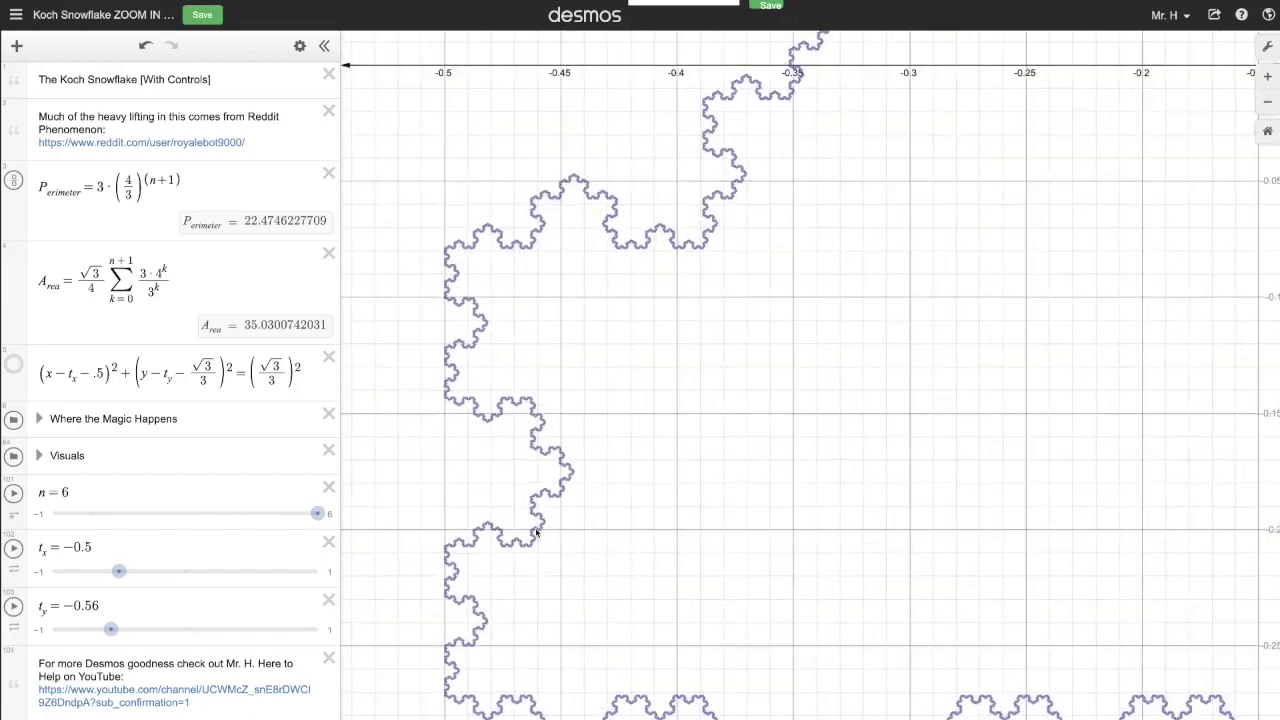
{"action": "scroll", "coordinate": [536, 533], "scroll_direction": "down", "scroll_amount": 5}
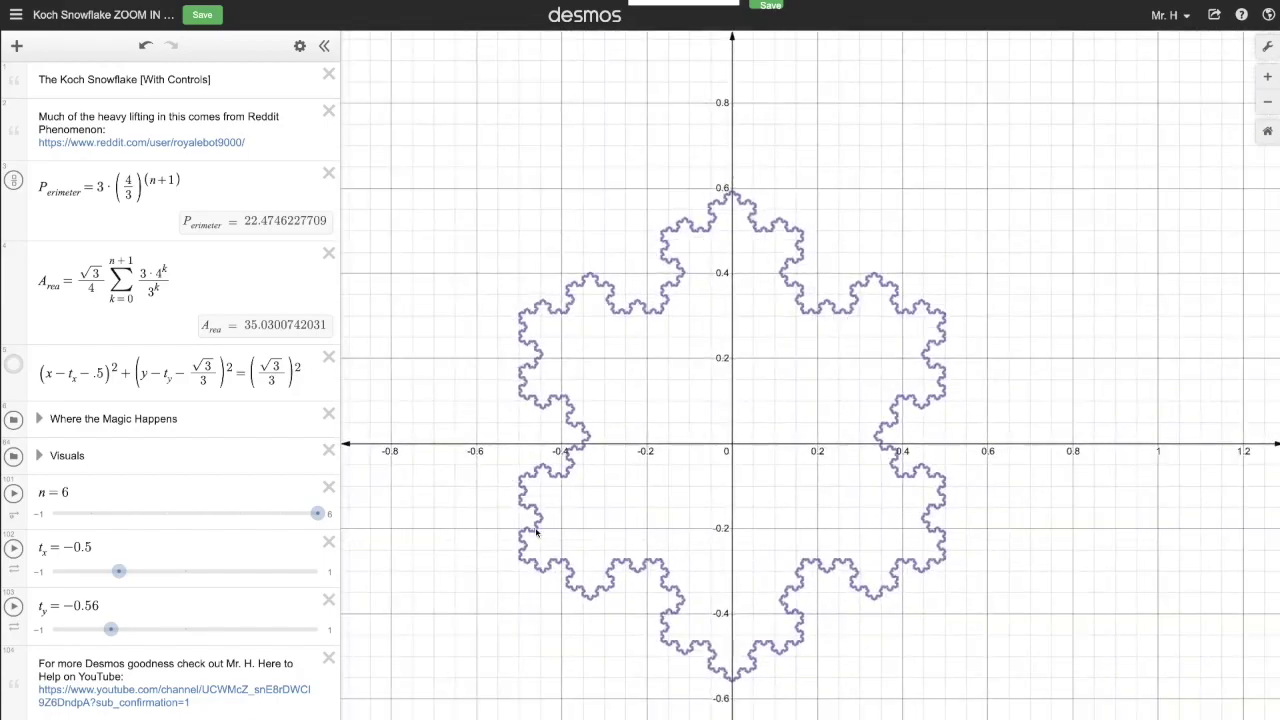
{"action": "scroll", "coordinate": [575, 515], "scroll_direction": "down", "scroll_amount": 2}
{"action": "scroll", "coordinate": [542, 488], "scroll_direction": "up", "scroll_amount": 4}
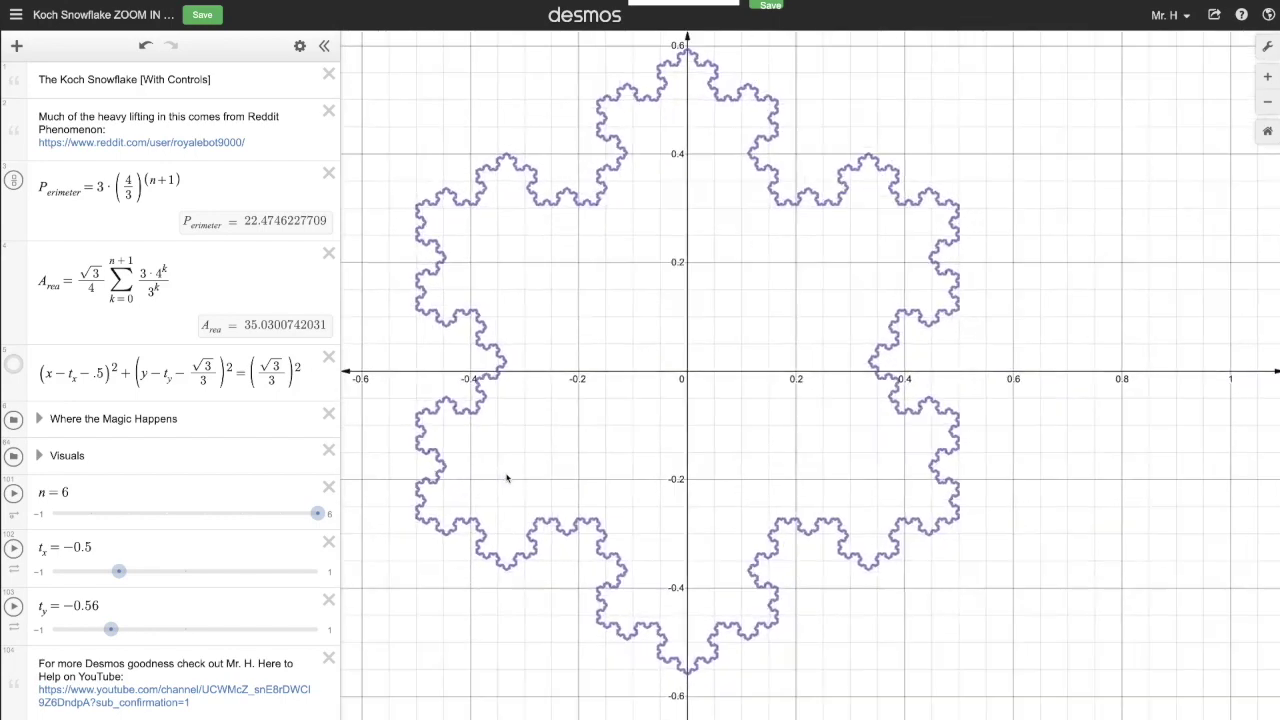
{"action": "left_click_drag", "start_coordinate": [645, 471], "coordinate": [621, 503]}
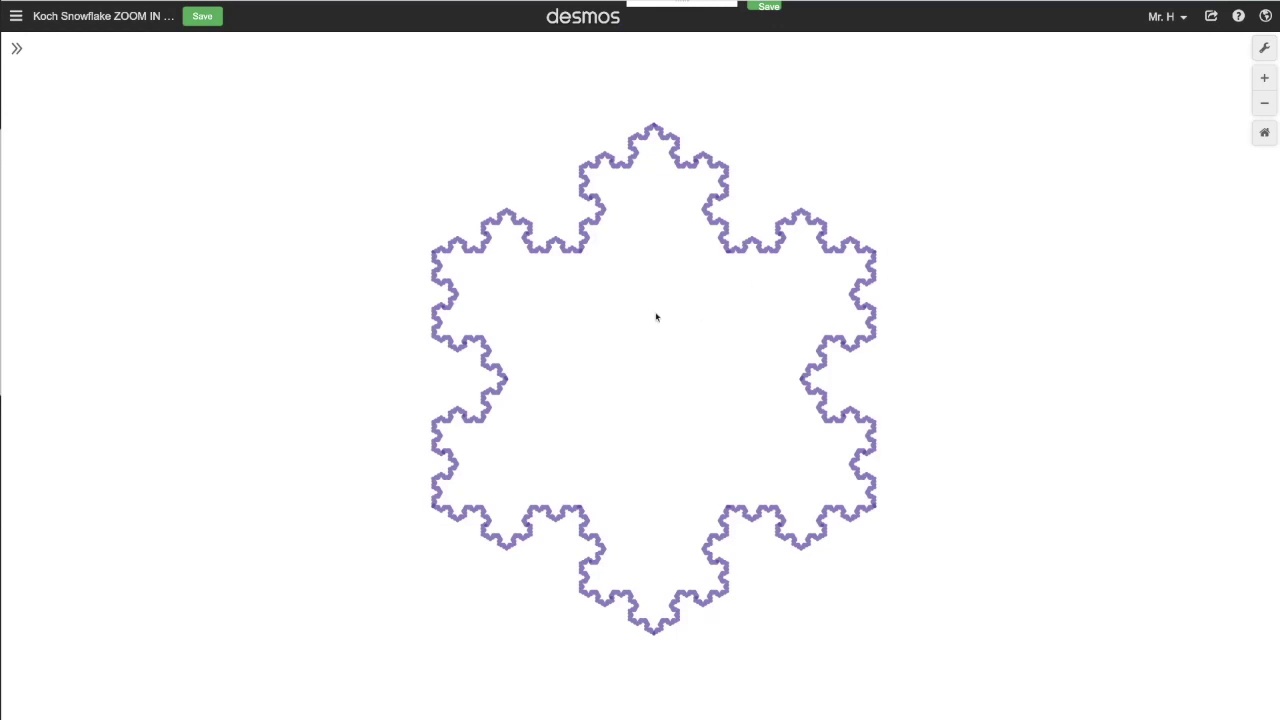
Examine the self-similar detail of the snowflake without grid on its left, upper-left and right edges
{"action": "scroll", "coordinate": [490, 376], "scroll_direction": "up", "scroll_amount": 10}
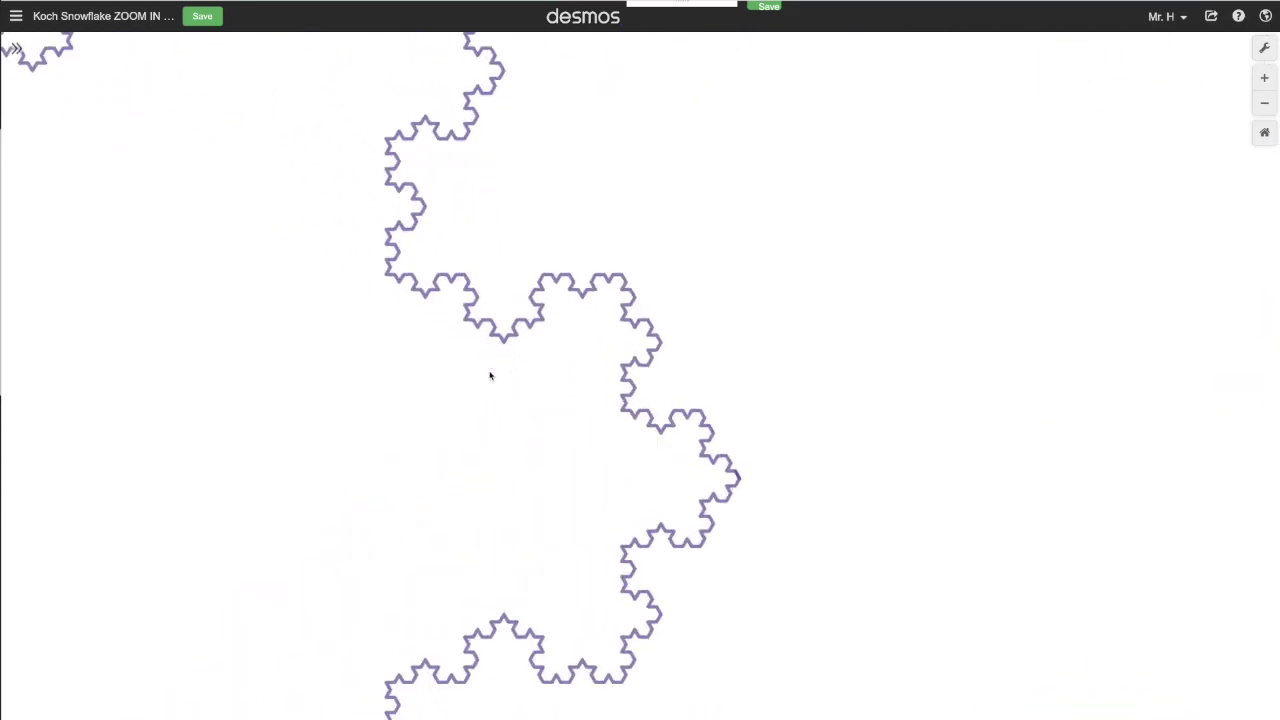
{"action": "scroll", "coordinate": [490, 376], "scroll_direction": "down", "scroll_amount": 10}
{"action": "scroll", "coordinate": [500, 229], "scroll_direction": "up", "scroll_amount": 5}
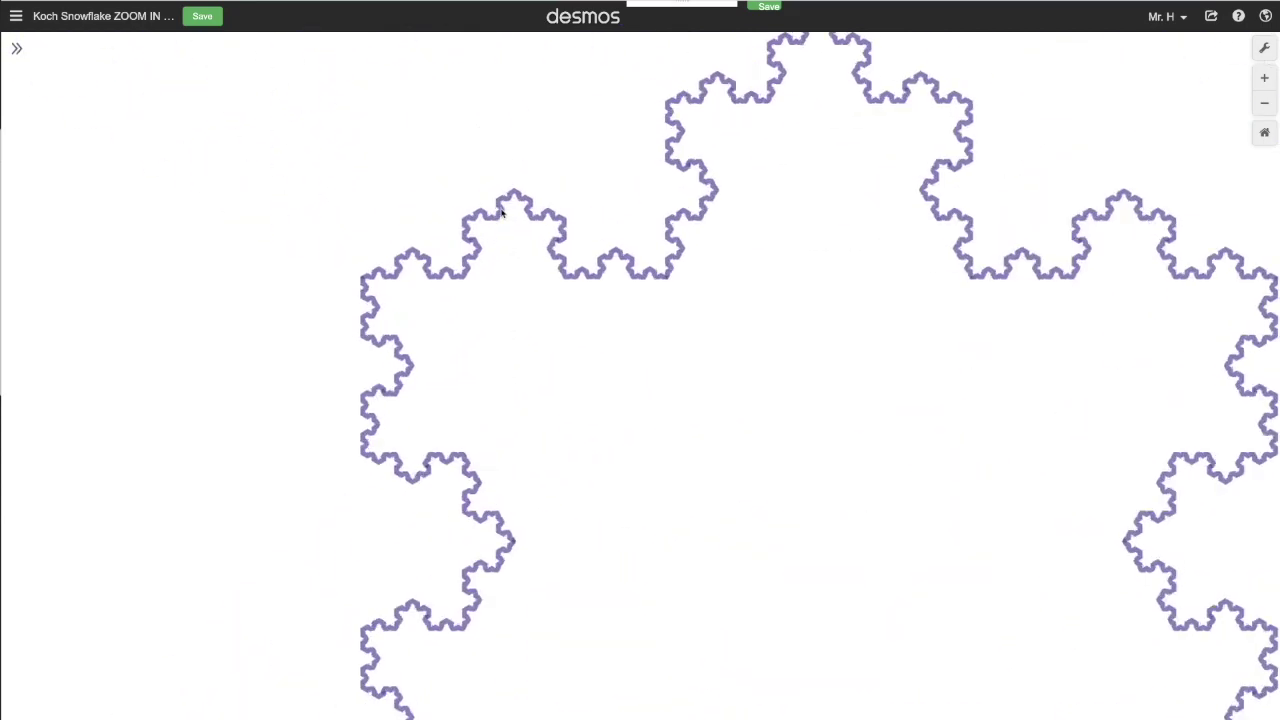
{"action": "scroll", "coordinate": [502, 212], "scroll_direction": "up", "scroll_amount": 3}
{"action": "scroll", "coordinate": [502, 212], "scroll_direction": "down", "scroll_amount": 5}
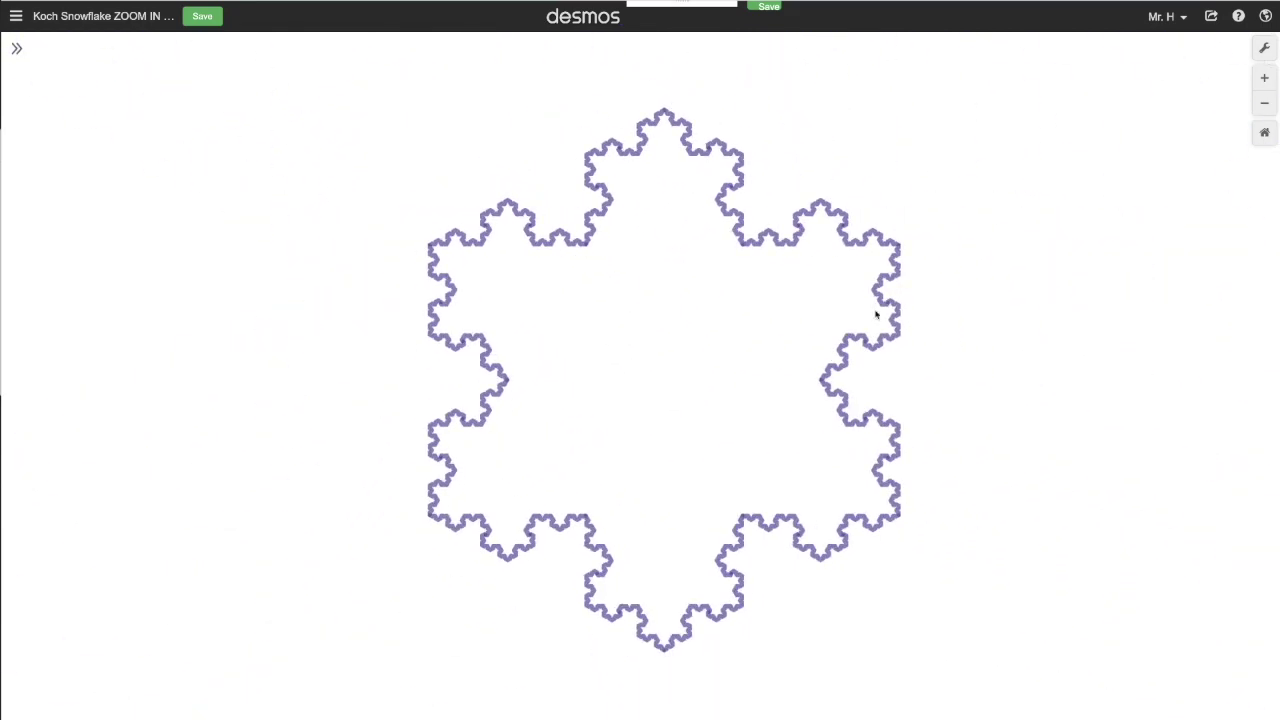
{"action": "scroll", "coordinate": [898, 338], "scroll_direction": "up", "scroll_amount": 4}
{"action": "scroll", "coordinate": [898, 338], "scroll_direction": "up", "scroll_amount": 4}
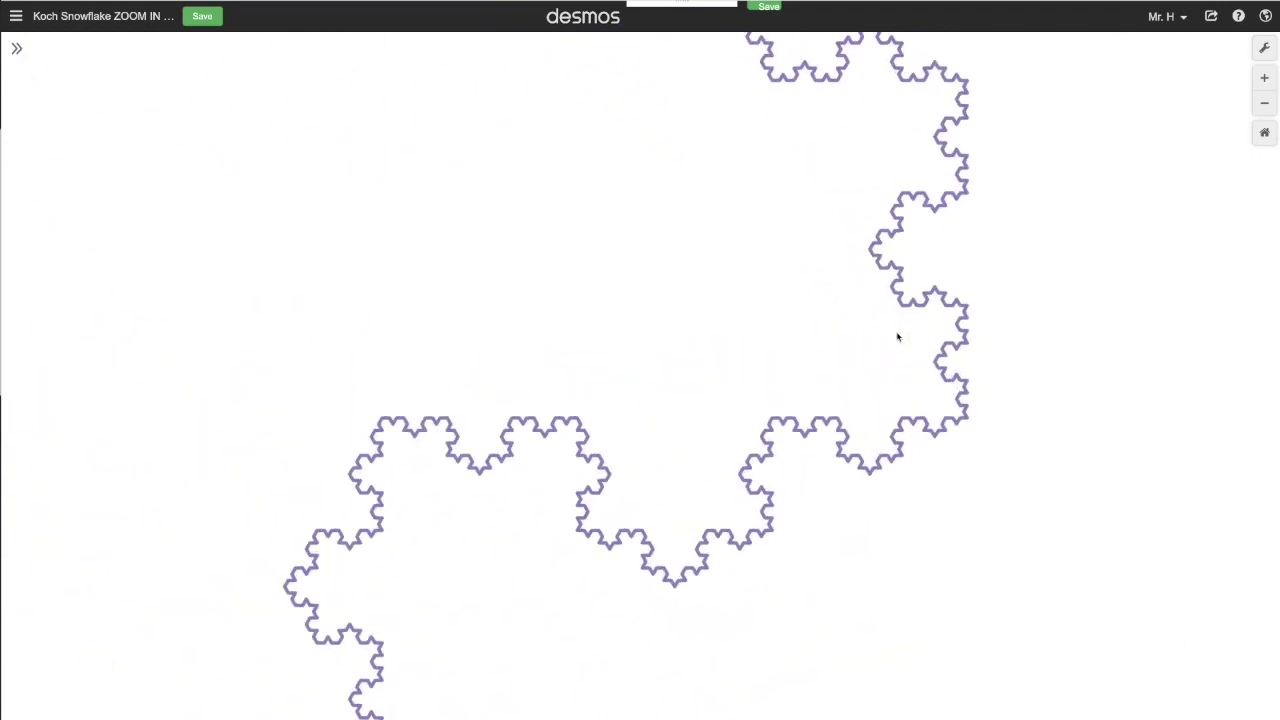
{"action": "scroll", "coordinate": [898, 338], "scroll_direction": "down", "scroll_amount": 6}
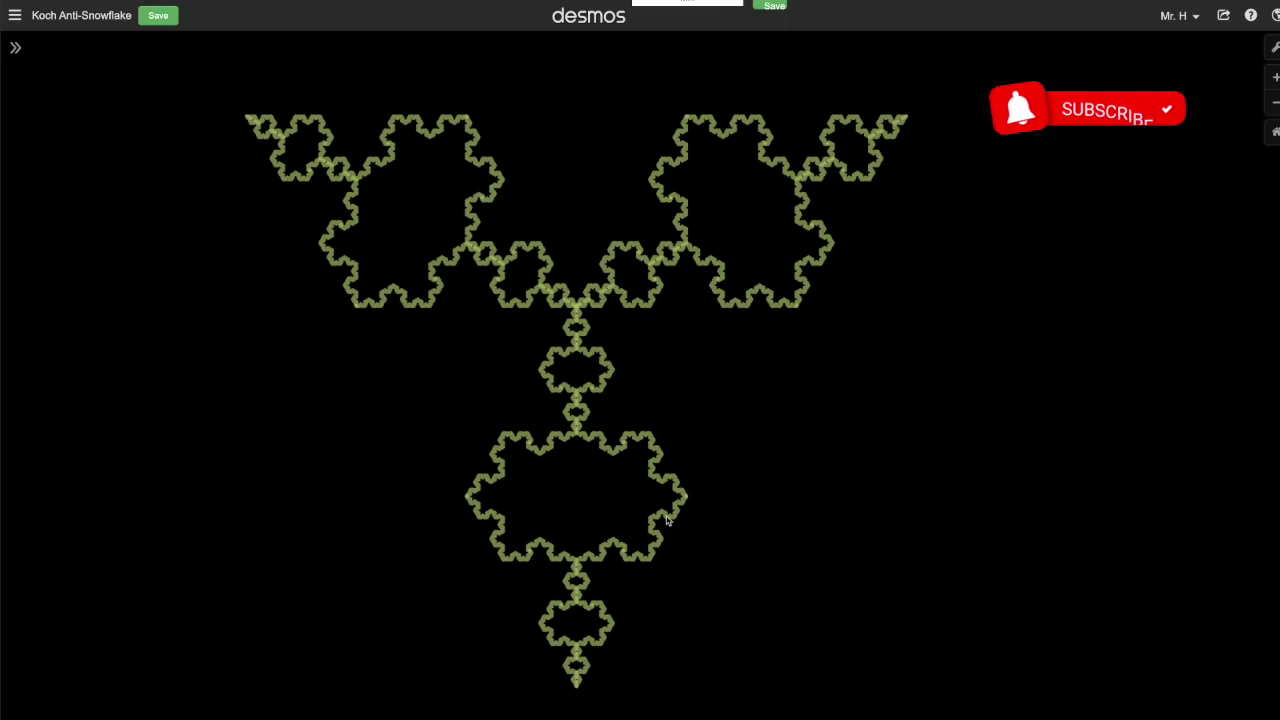
Examine the Koch Anti-Snowflake's self-similar detail along its lower lobe and at the central junction of its three arms
{"action": "scroll", "coordinate": [667, 519], "scroll_direction": "down", "scroll_amount": 3}
{"action": "scroll", "coordinate": [667, 519], "scroll_direction": "up", "scroll_amount": 5}
{"action": "scroll", "coordinate": [667, 519], "scroll_direction": "up", "scroll_amount": 10}
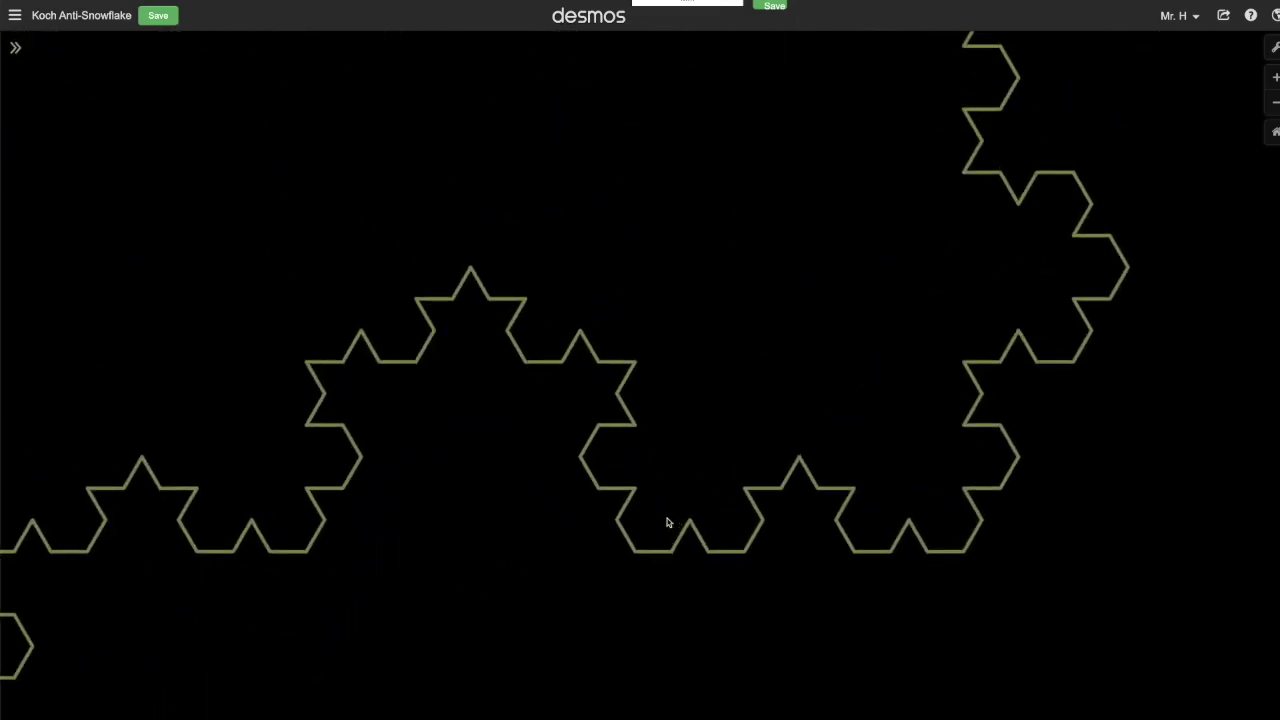
{"action": "scroll", "coordinate": [667, 521], "scroll_direction": "down", "scroll_amount": 10}
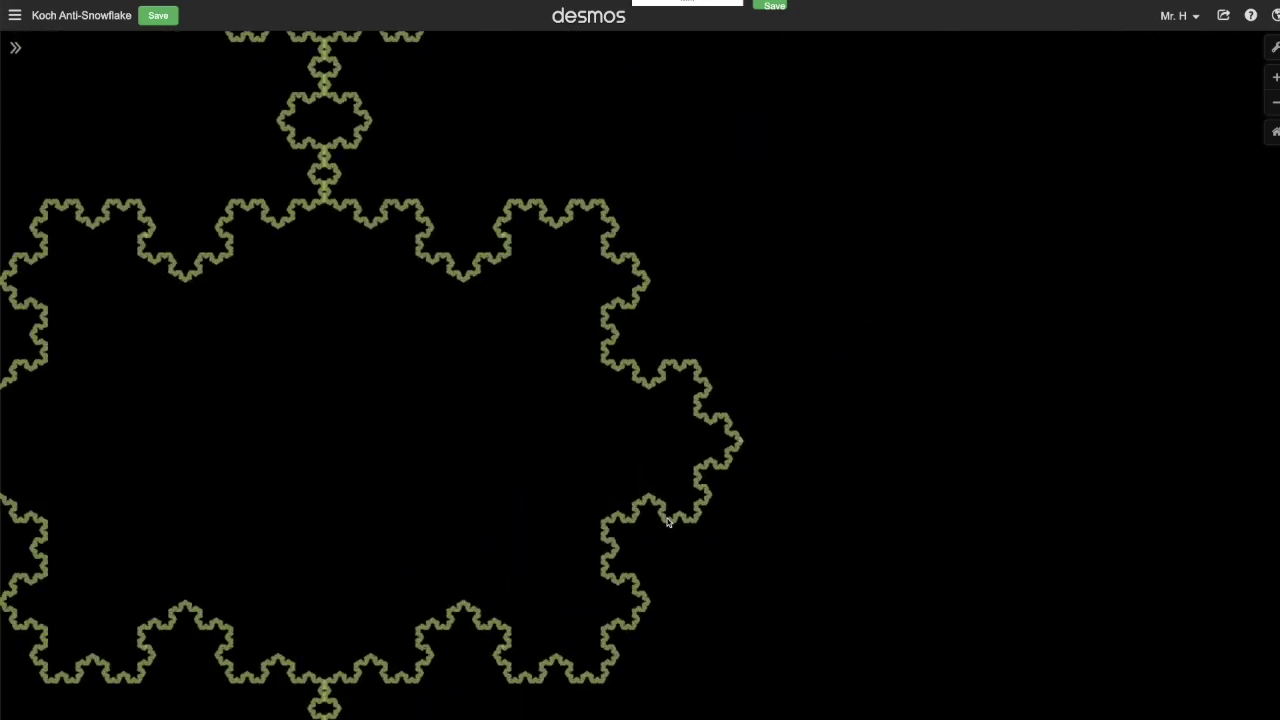
{"action": "scroll", "coordinate": [668, 521], "scroll_direction": "down", "scroll_amount": 5}
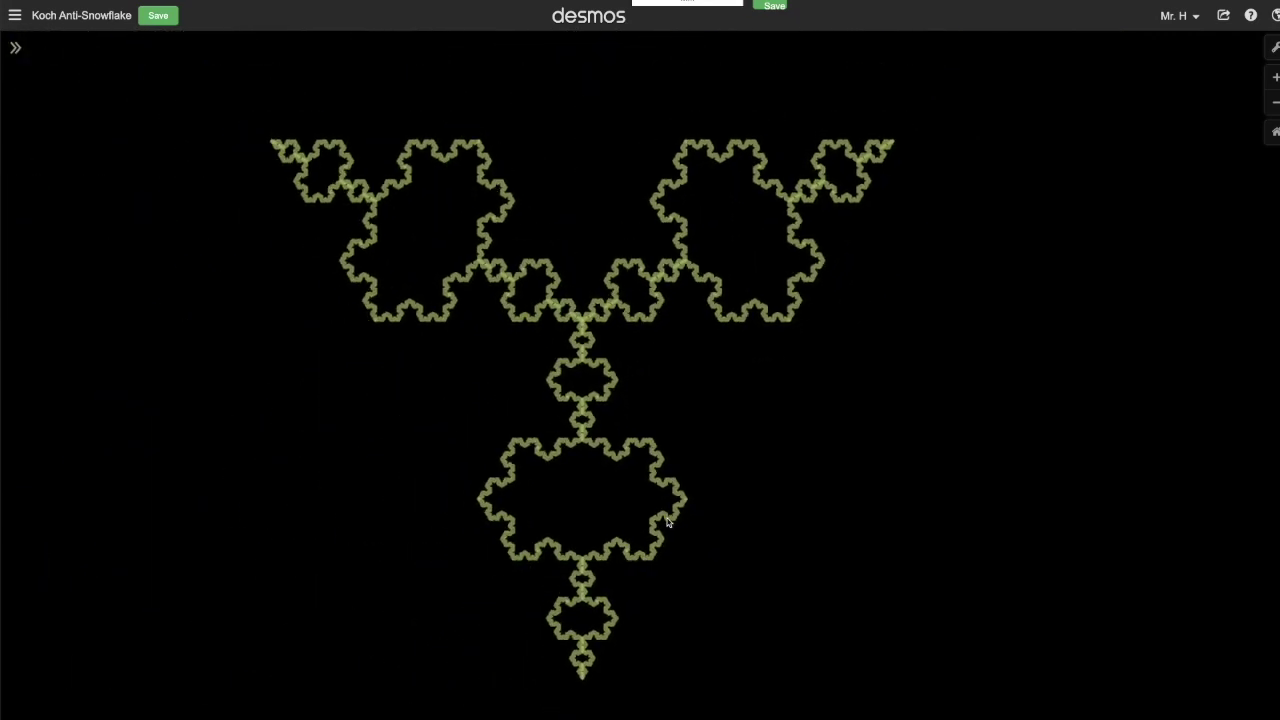
{"action": "scroll", "coordinate": [583, 325], "scroll_direction": "up", "scroll_amount": 5}
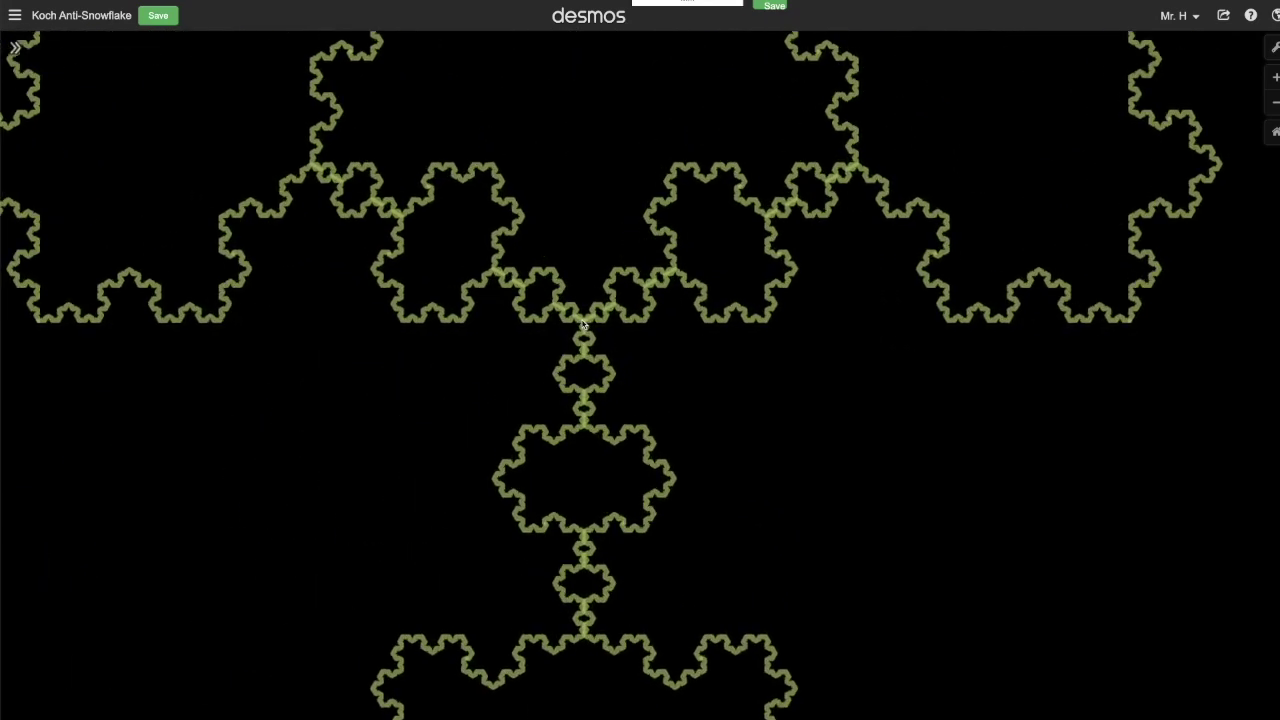
{"action": "scroll", "coordinate": [584, 324], "scroll_direction": "up", "scroll_amount": 8}
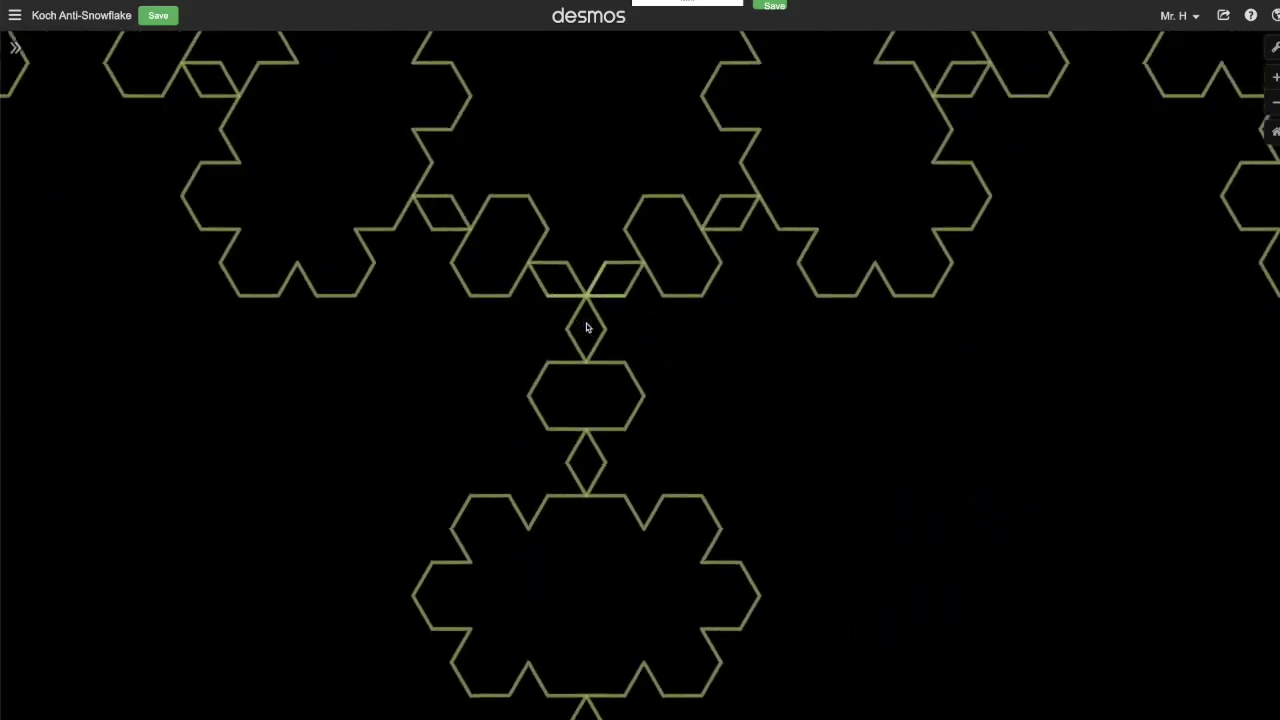
{"action": "scroll", "coordinate": [587, 327], "scroll_direction": "up", "scroll_amount": 2}
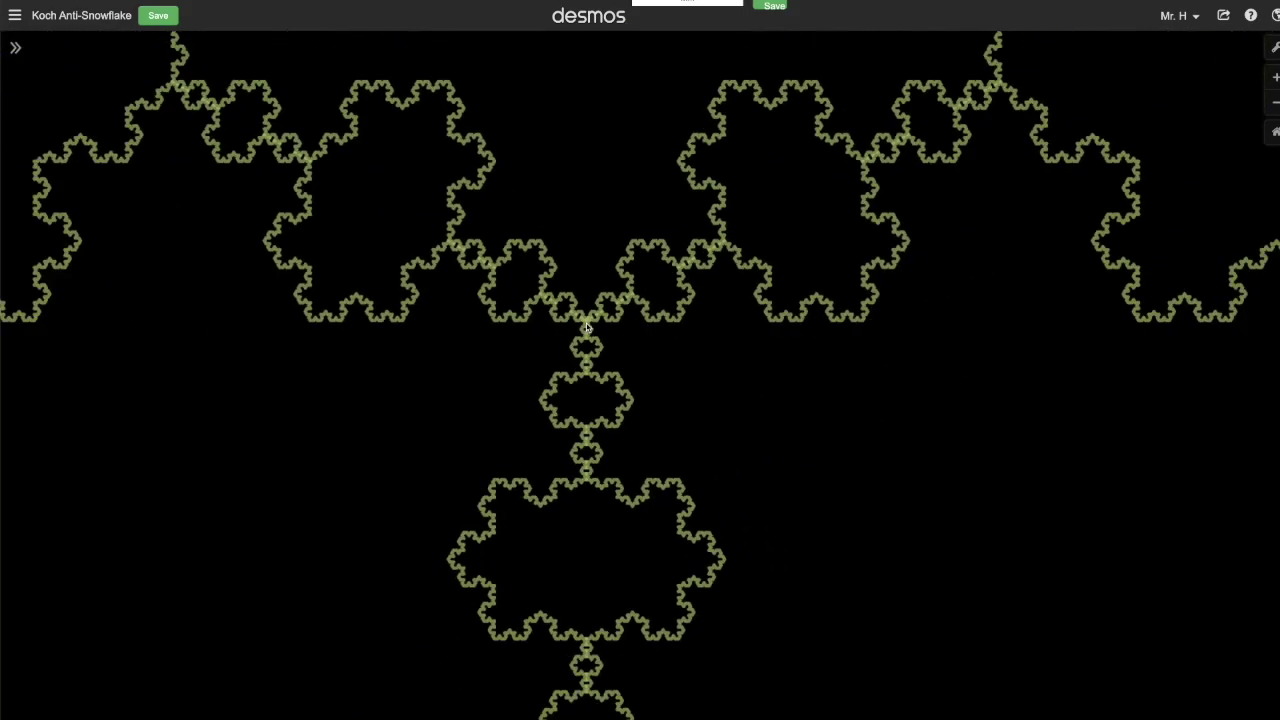